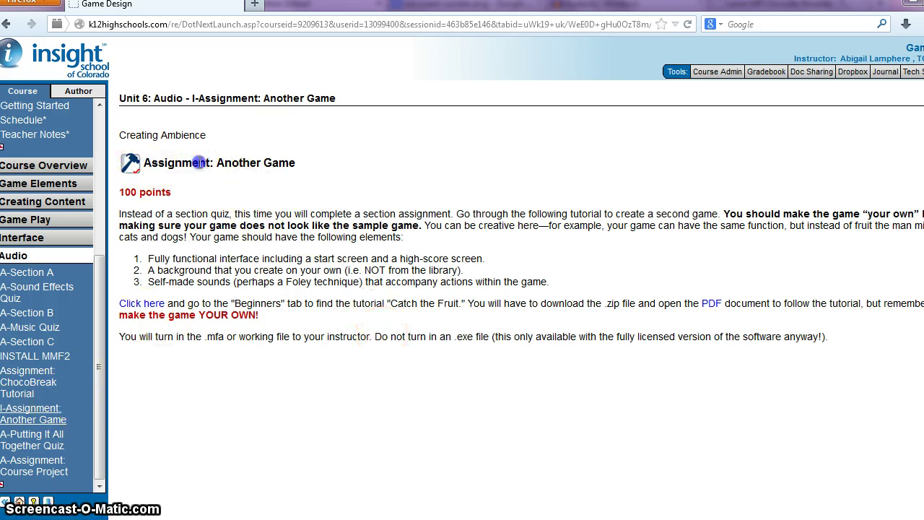
Highlight the 'Assignment: Another Game' heading on the course page
{"action": "left_click_drag", "start_coordinate": [143, 162], "coordinate": [303, 161]}
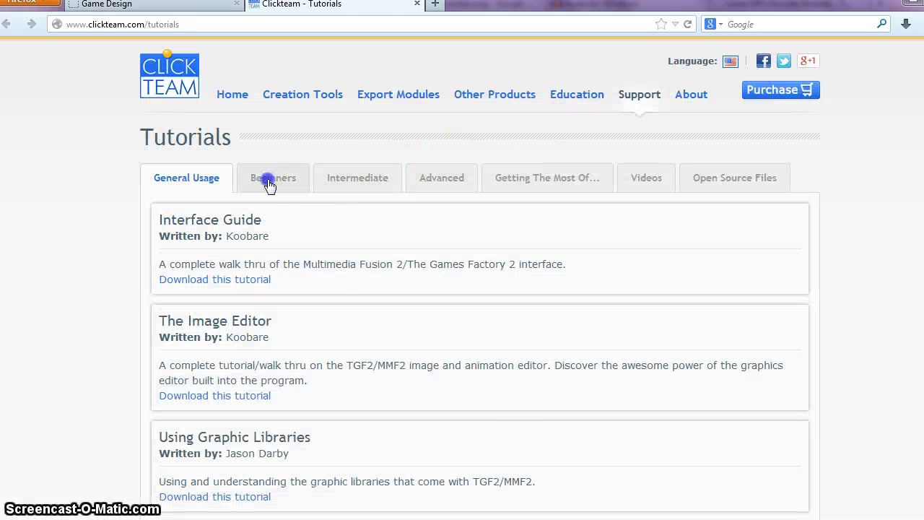
Download and open fruit.zip from the Beginners 'Catch The Fruit' tutorial on Clickteam's site
{"action": "left_click", "coordinate": [268, 179]}
{"action": "scroll", "coordinate": [209, 303], "scroll_direction": "down", "scroll_amount": 10}
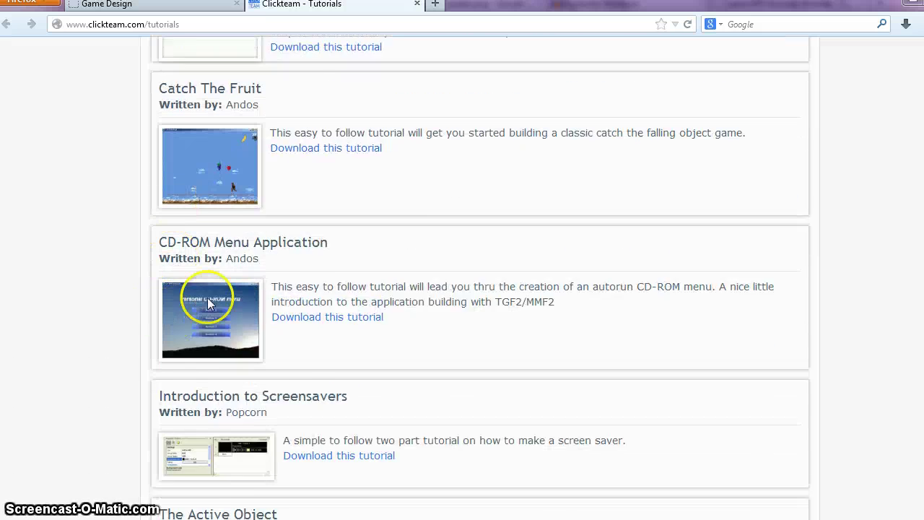
{"action": "left_click", "coordinate": [354, 86]}
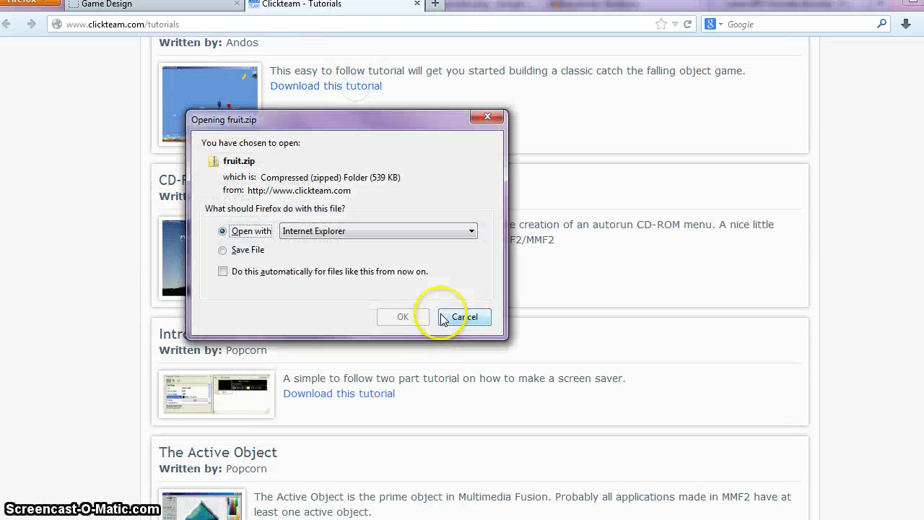
{"action": "left_click", "coordinate": [393, 317]}
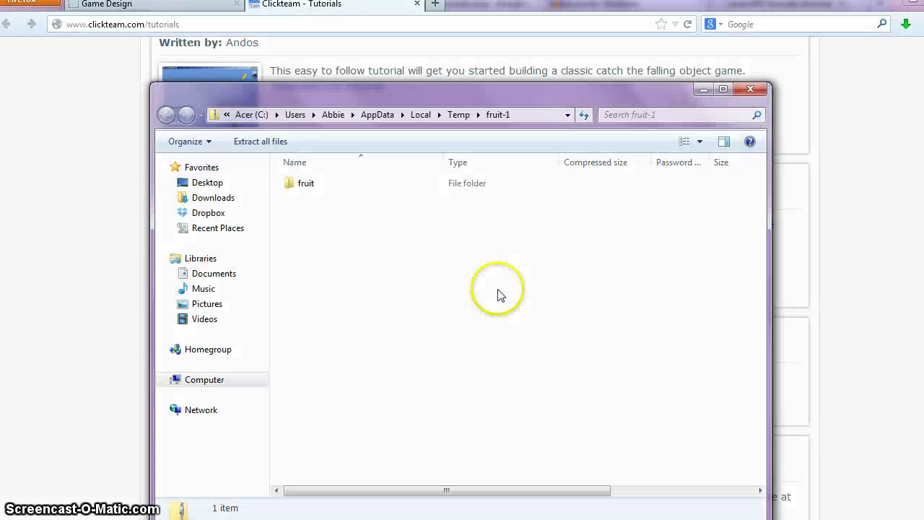
Open the extracted fruit folder and launch the fruit PDF tutorial
{"action": "left_click", "coordinate": [309, 185]}
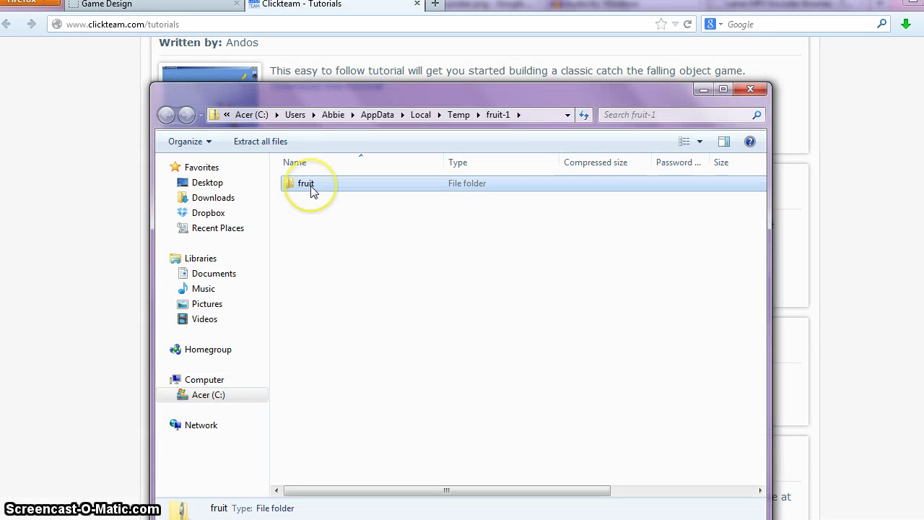
{"action": "double_click", "coordinate": [311, 186]}
{"action": "left_click", "coordinate": [309, 199]}
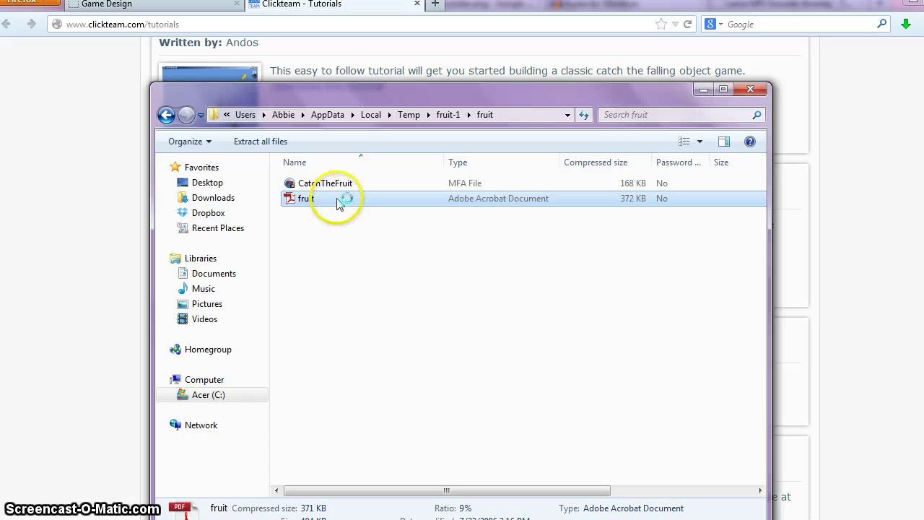
{"action": "double_click", "coordinate": [336, 200]}
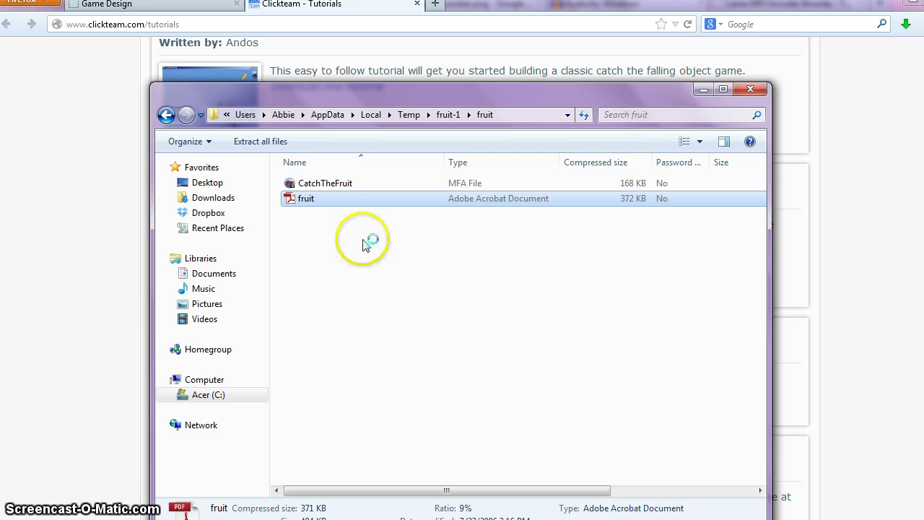
Return to the Game Design assignment page and highlight the 'make the game YOUR OWN!' instruction
{"action": "left_click", "coordinate": [170, 8]}
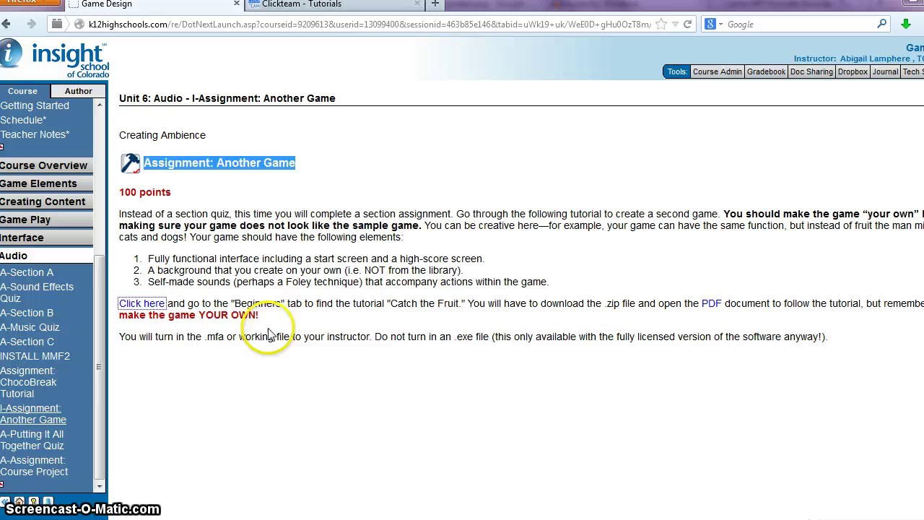
{"action": "left_click_drag", "start_coordinate": [260, 315], "coordinate": [154, 318]}
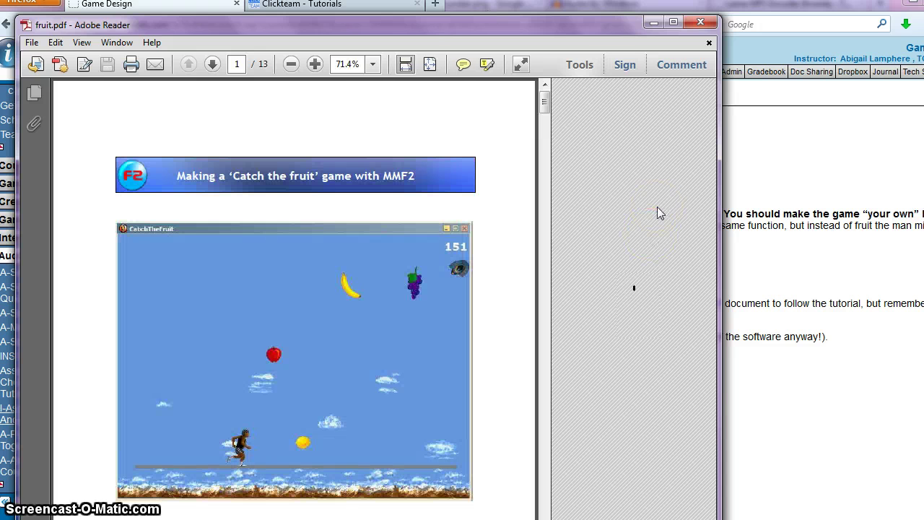
Scroll the fruit.pdf tutorial, then minimize Adobe Reader to reveal the SWEETdreams events
{"action": "left_click", "coordinate": [541, 99]}
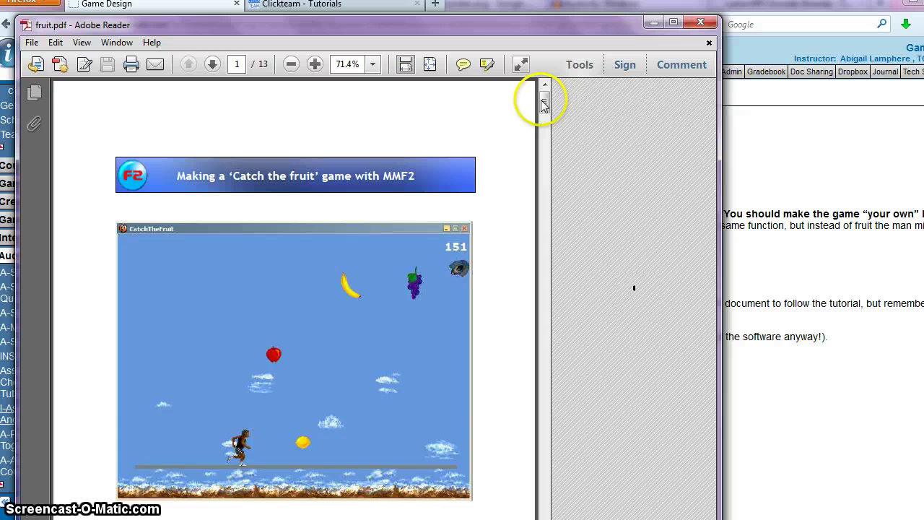
{"action": "scroll", "coordinate": [659, 27], "scroll_direction": "down", "scroll_amount": 3}
{"action": "left_click", "coordinate": [653, 26]}
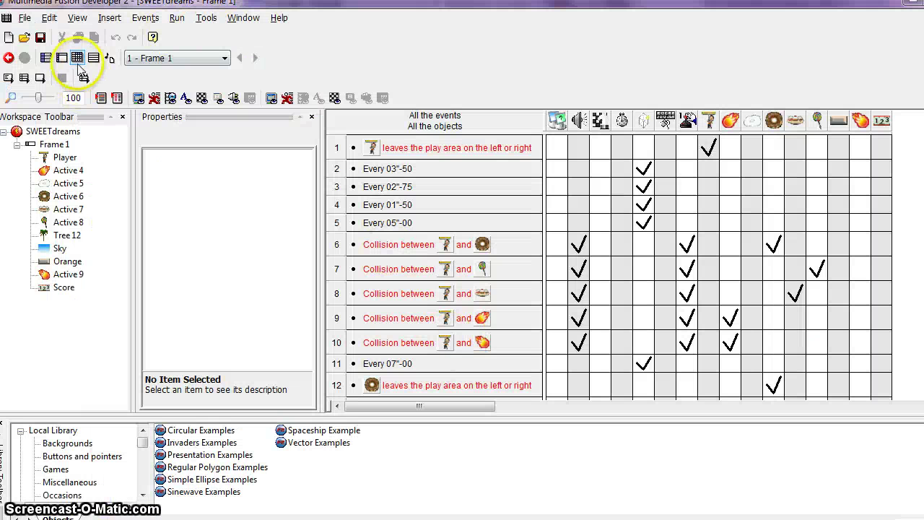
Look over the SWEETdreams Frame 1 layout, then bring fruit.pdf back with Alt+Tab
{"action": "left_click", "coordinate": [63, 58]}
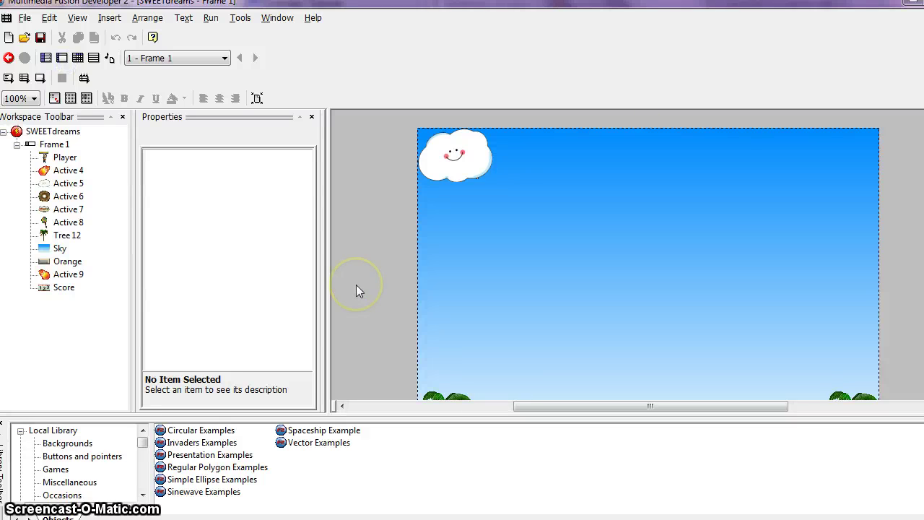
{"action": "scroll", "coordinate": [356, 286], "scroll_direction": "down", "scroll_amount": 2}
{"action": "scroll", "coordinate": [356, 286], "scroll_direction": "down", "scroll_amount": 1}
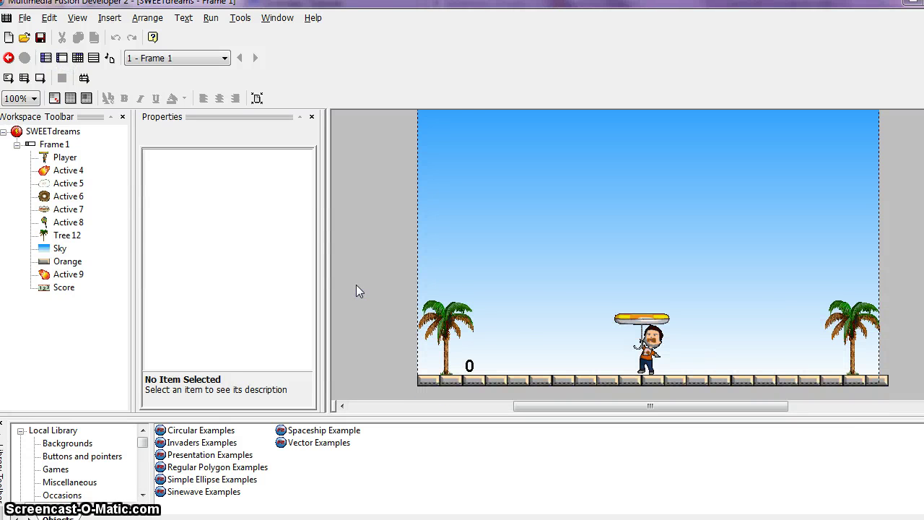
{"action": "scroll", "coordinate": [356, 284], "scroll_direction": "up", "scroll_amount": 3}
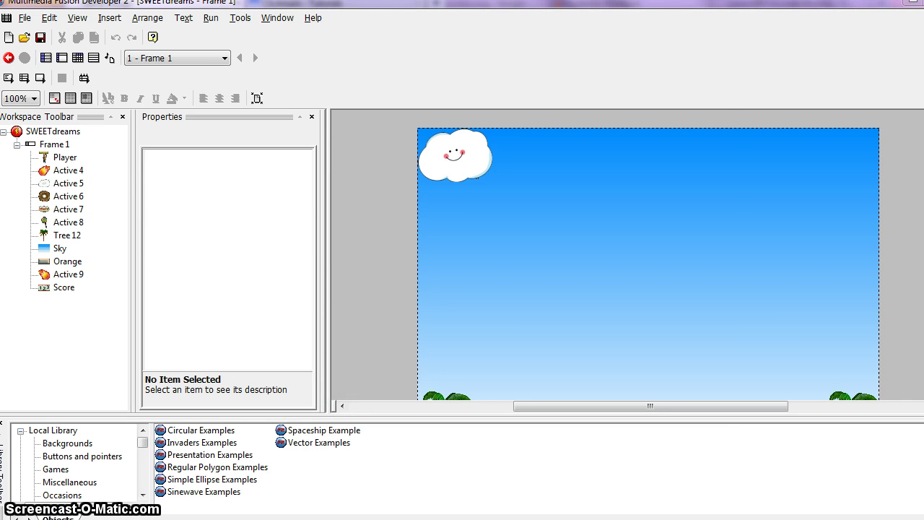
{"action": "key", "text": "alt+Tab"}
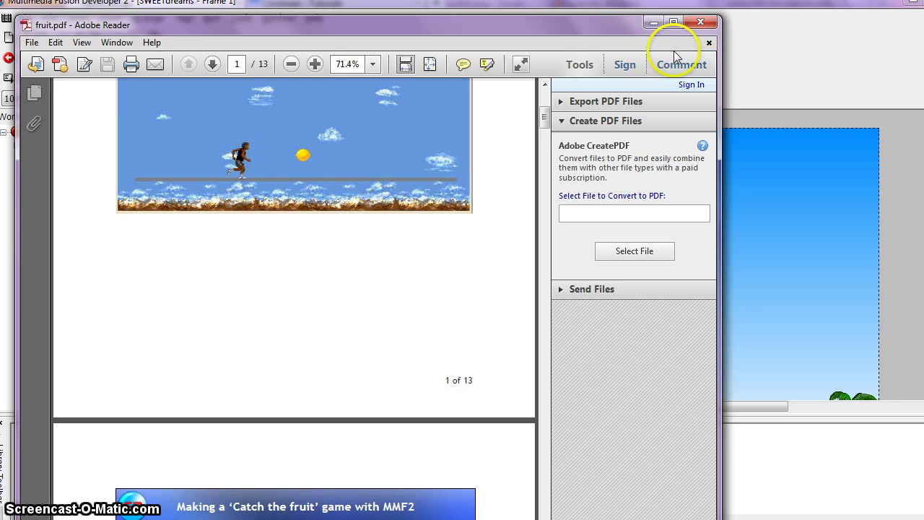
Hide Adobe Reader's side pane and glance back at the SWEETdreams project window
{"action": "left_click", "coordinate": [587, 68]}
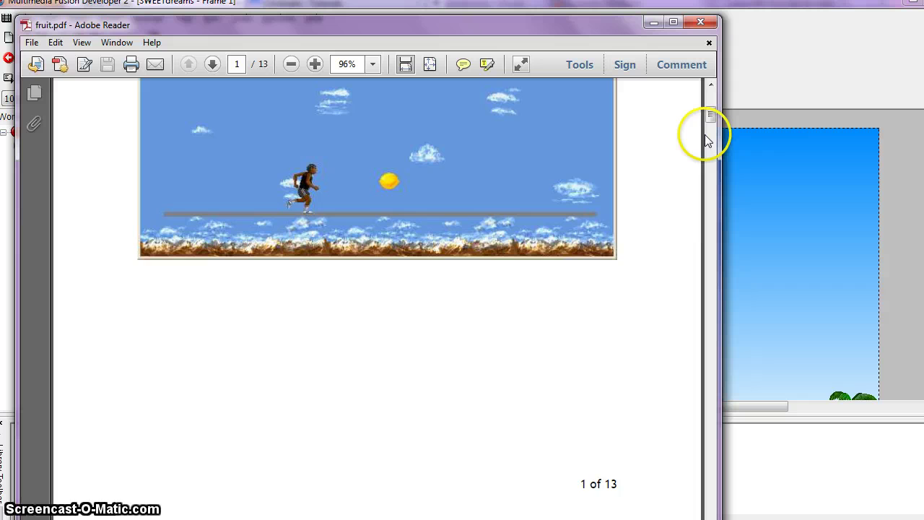
{"action": "left_click_drag", "start_coordinate": [711, 115], "coordinate": [712, 115]}
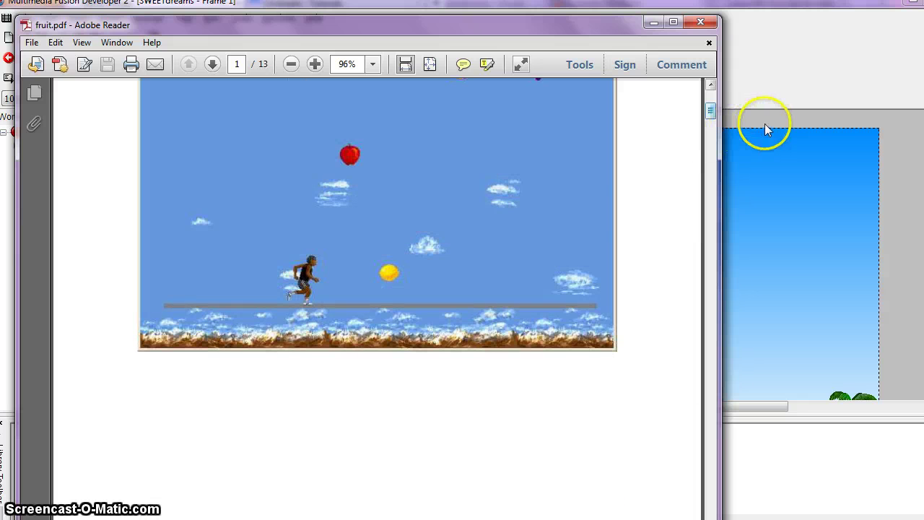
{"action": "left_click", "coordinate": [912, 262]}
{"action": "scroll", "coordinate": [627, 272], "scroll_direction": "down", "scroll_amount": 3}
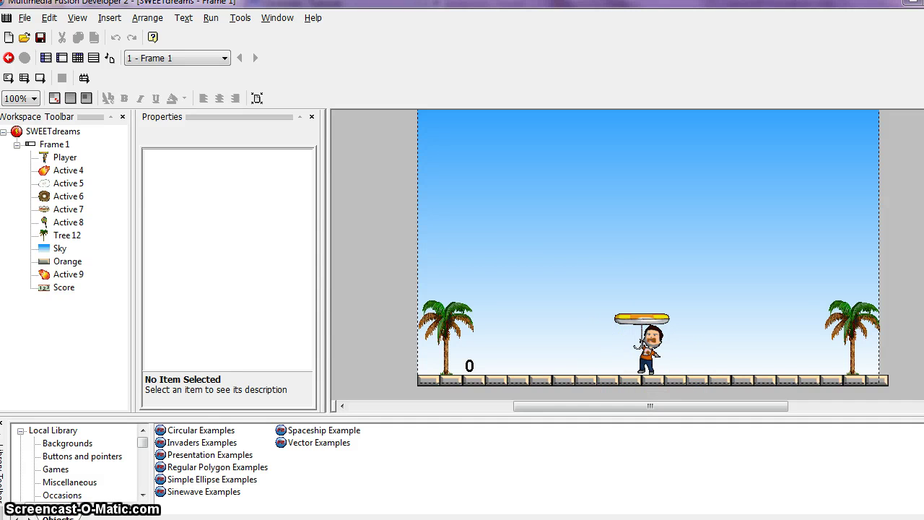
Scroll fruit.pdf down to page 5, 'Adding the fruit', then minimize Adobe Reader
{"action": "mouse_move", "coordinate": [250, 519]}
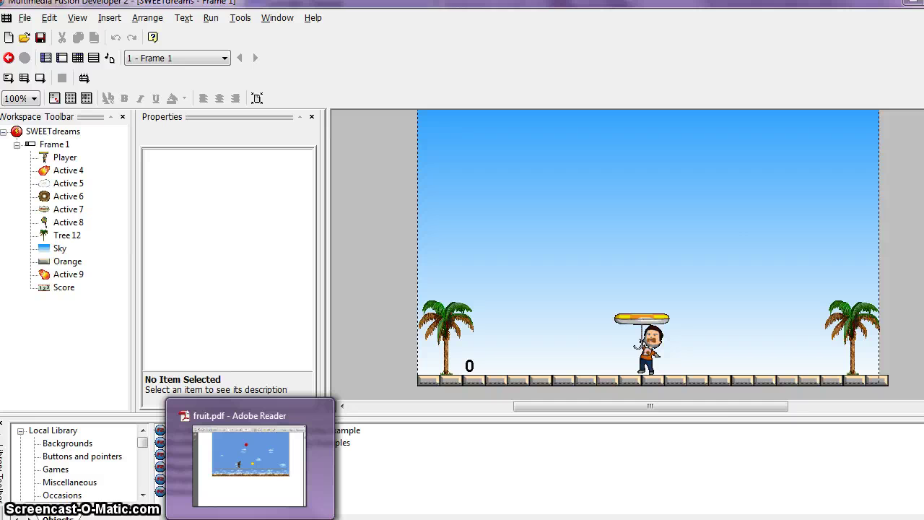
{"action": "left_click", "coordinate": [279, 506]}
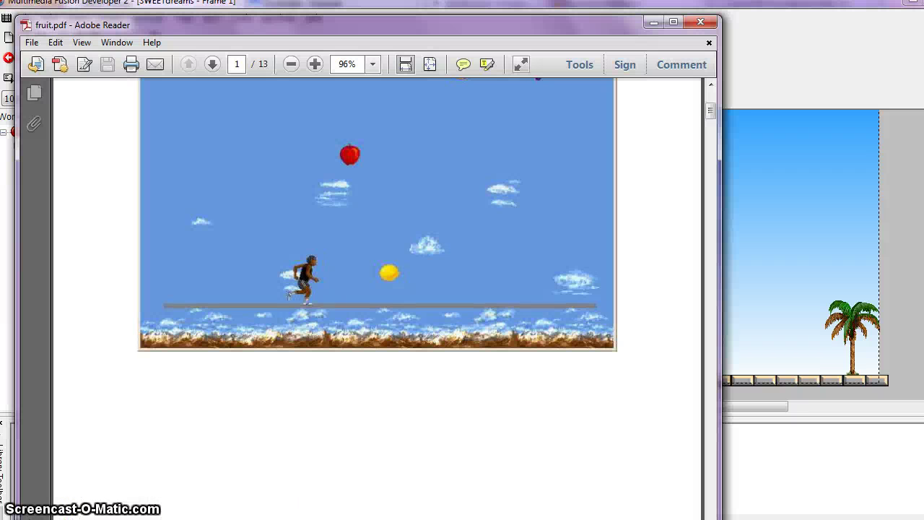
{"action": "left_click_drag", "start_coordinate": [714, 105], "coordinate": [711, 156]}
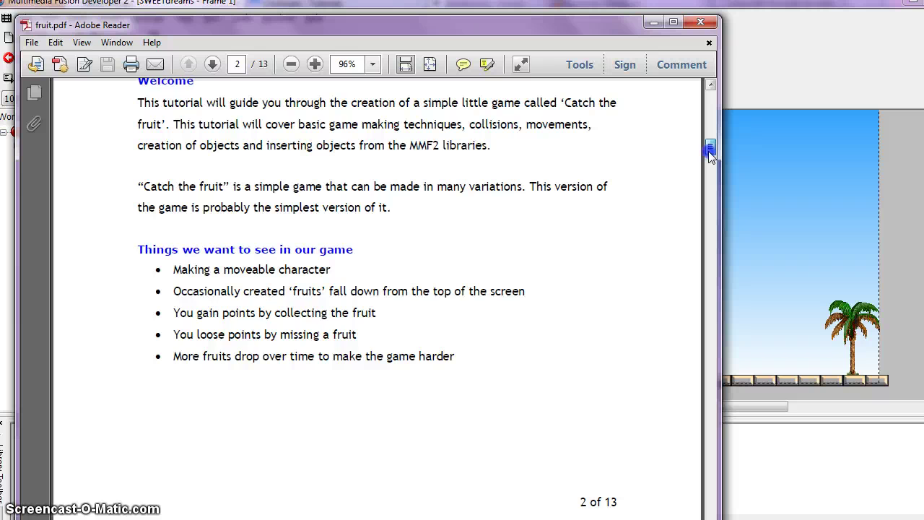
{"action": "left_click_drag", "start_coordinate": [711, 153], "coordinate": [709, 177]}
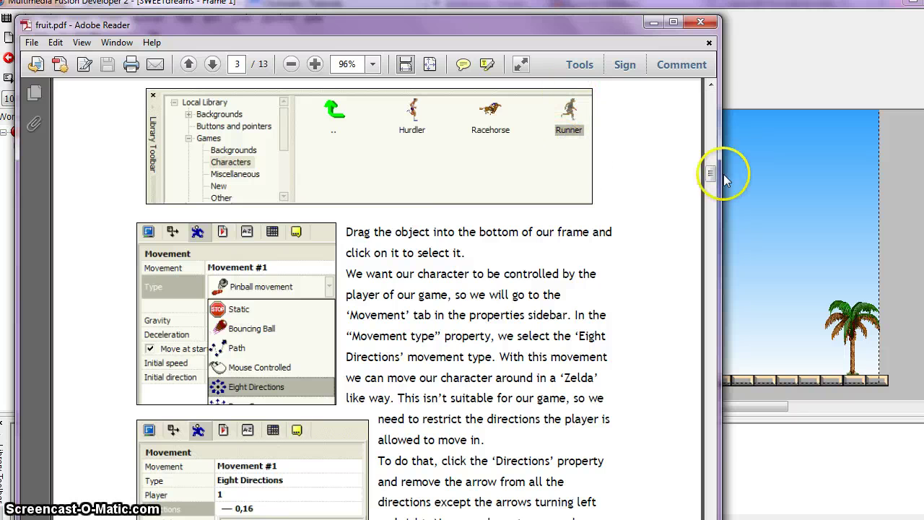
{"action": "left_click_drag", "start_coordinate": [712, 178], "coordinate": [712, 182]}
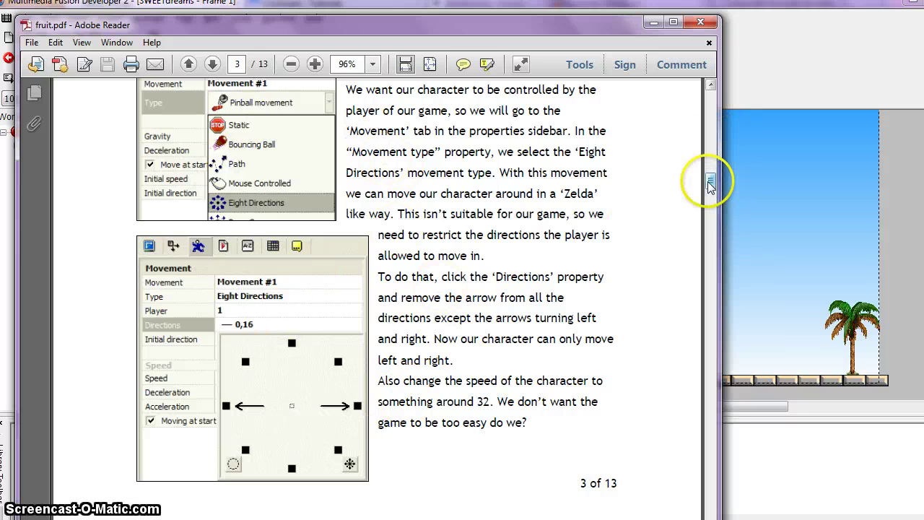
{"action": "left_click_drag", "start_coordinate": [712, 180], "coordinate": [739, 234]}
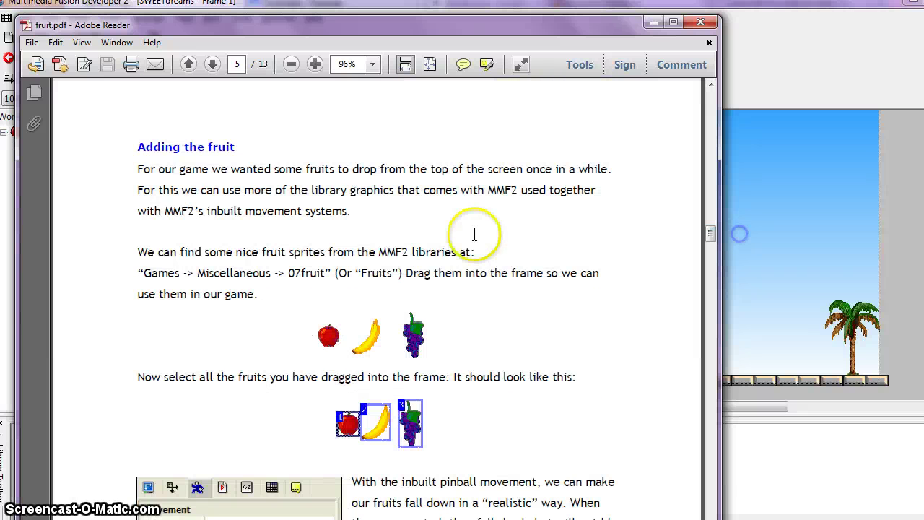
{"action": "left_click", "coordinate": [653, 25]}
Move the cloud further right and drag a fireball, the donut and banana split down into the sky
{"action": "scroll", "coordinate": [506, 283], "scroll_direction": "up", "scroll_amount": 5}
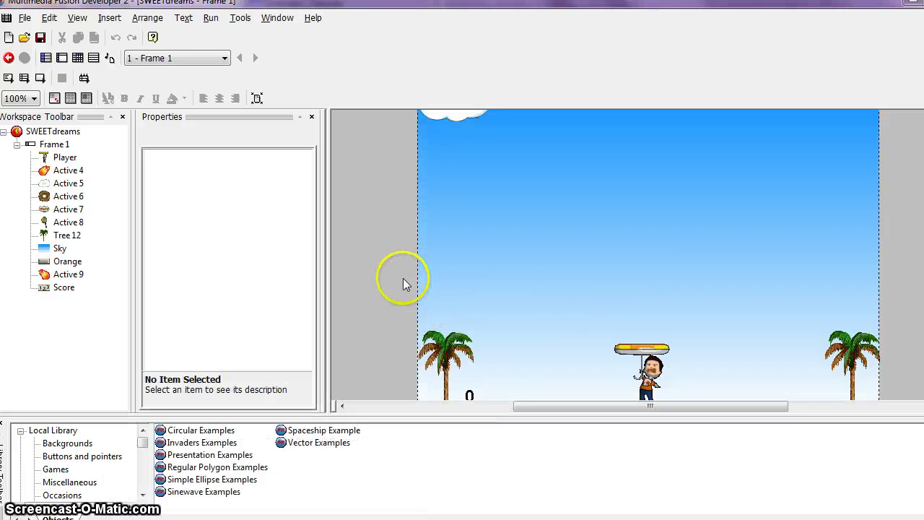
{"action": "left_click_drag", "start_coordinate": [481, 149], "coordinate": [583, 167]}
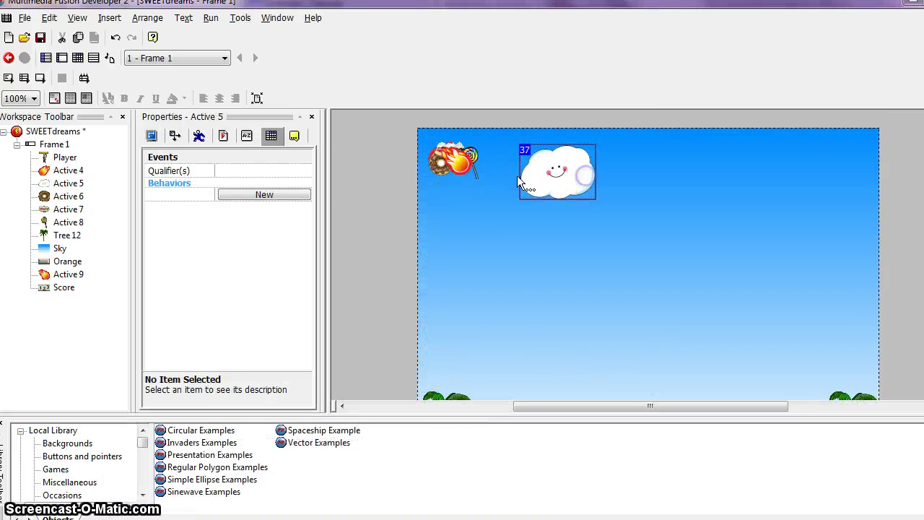
{"action": "left_click_drag", "start_coordinate": [454, 160], "coordinate": [477, 237]}
{"action": "left_click_drag", "start_coordinate": [446, 150], "coordinate": [485, 189]}
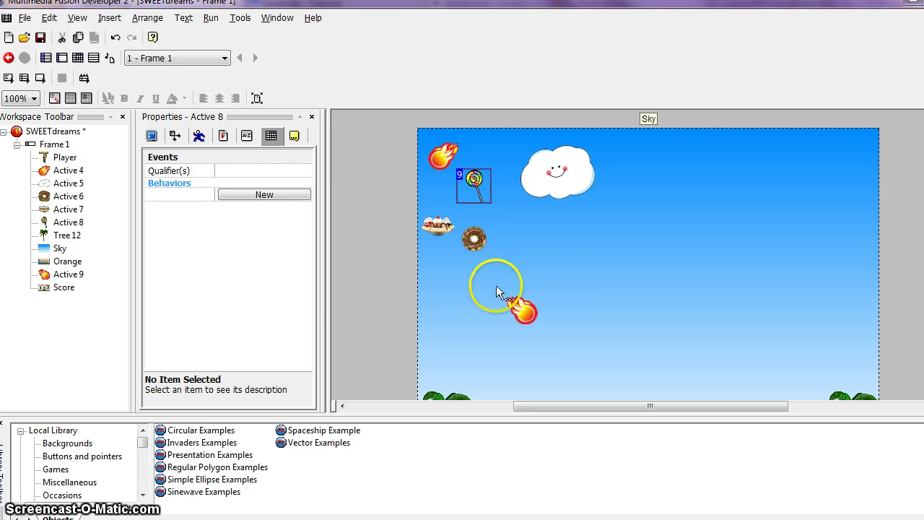
{"action": "left_click", "coordinate": [40, 79]}
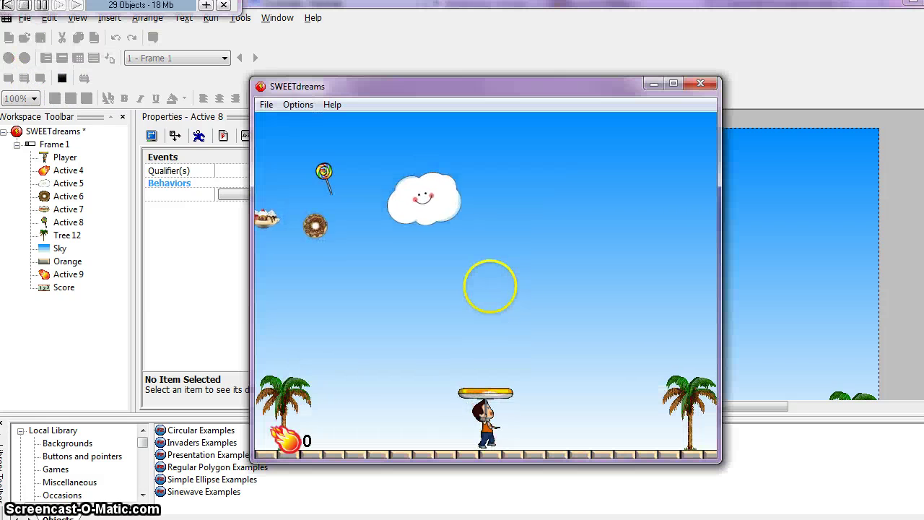
{"action": "key", "text": "Left"}
{"action": "key", "text": "Right"}
{"action": "key", "text": "Left"}
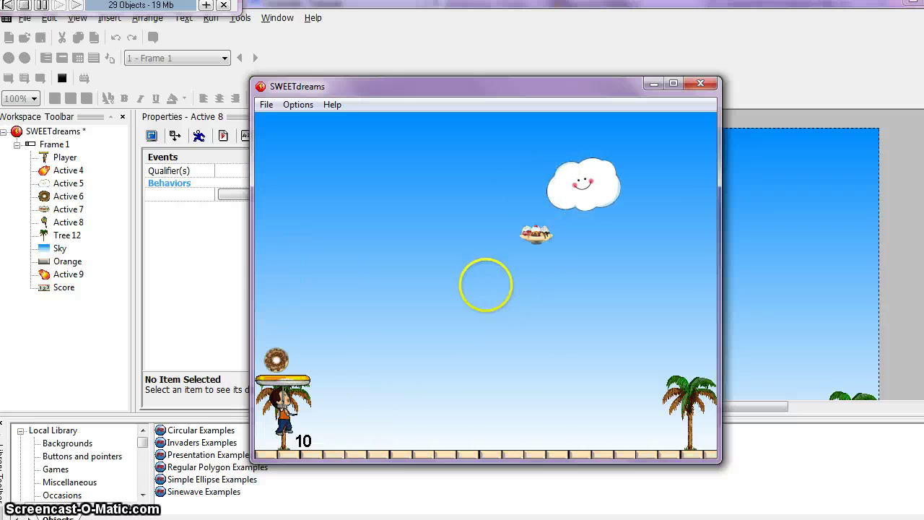
{"action": "key", "text": "Right"}
{"action": "key", "text": "Left"}
{"action": "key", "text": "Right"}
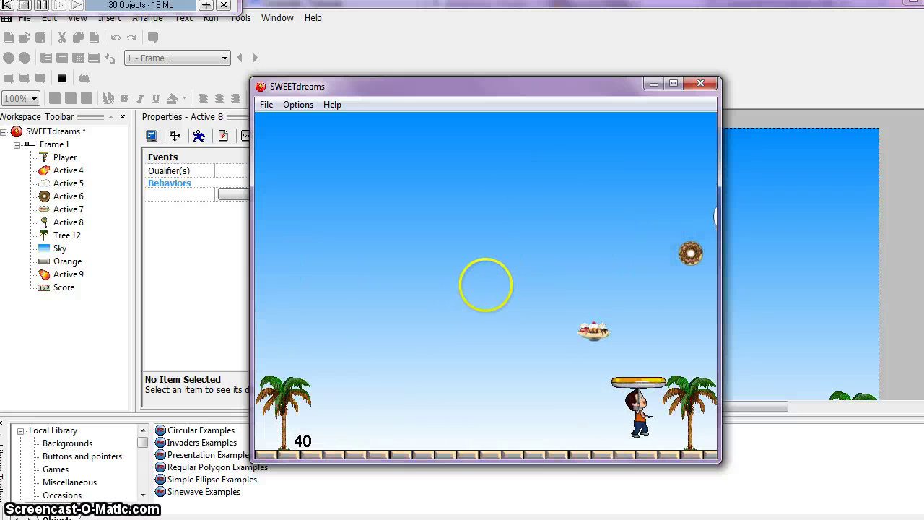
{"action": "key", "text": "Left"}
{"action": "key", "text": "Left"}
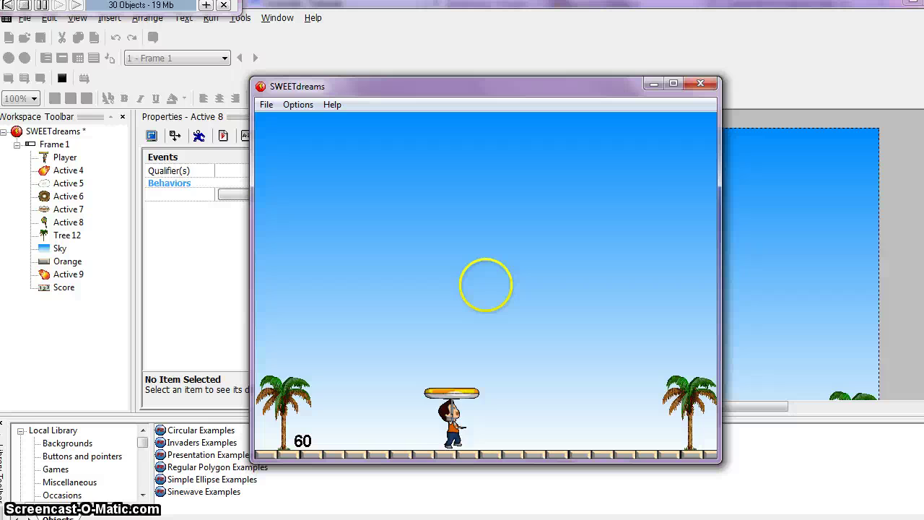
{"action": "key", "text": "Right"}
{"action": "key", "text": "Right"}
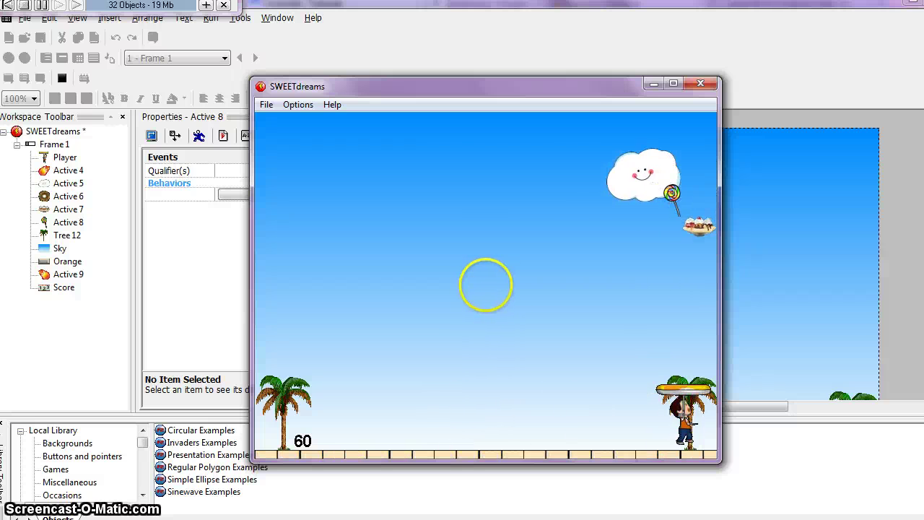
{"action": "key", "text": "Left"}
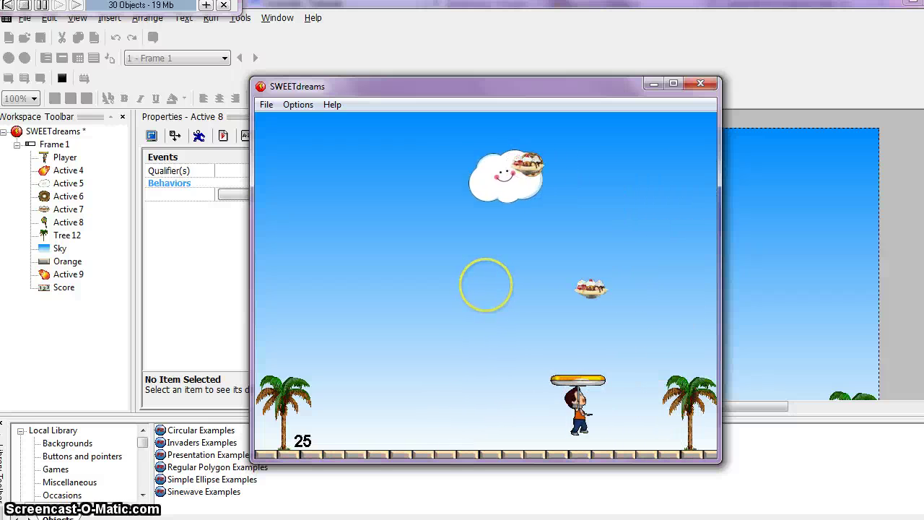
{"action": "key", "text": "Left"}
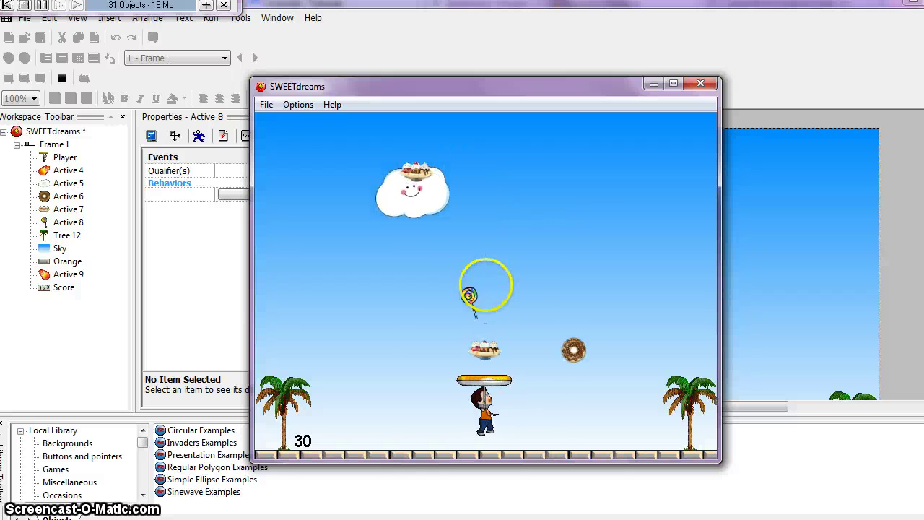
{"action": "key", "text": "Left"}
{"action": "key", "text": "Right"}
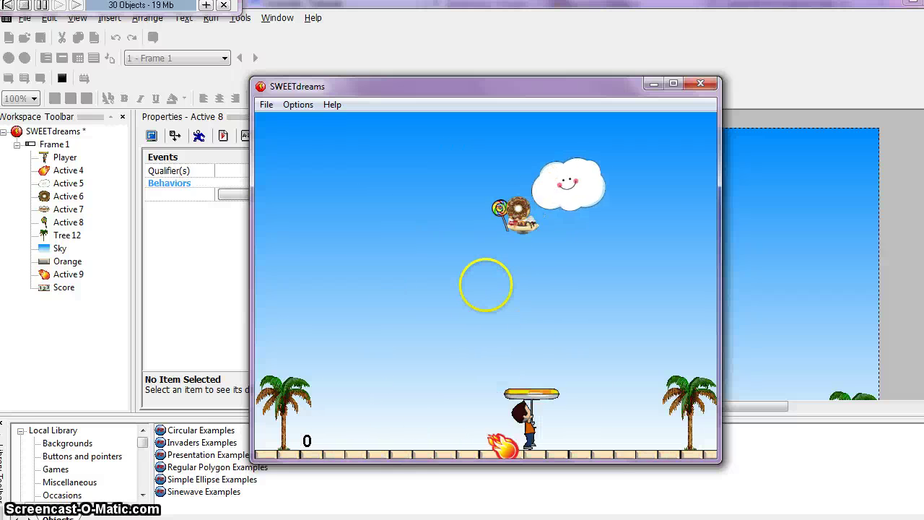
{"action": "key", "text": "Left"}
{"action": "key", "text": "Right"}
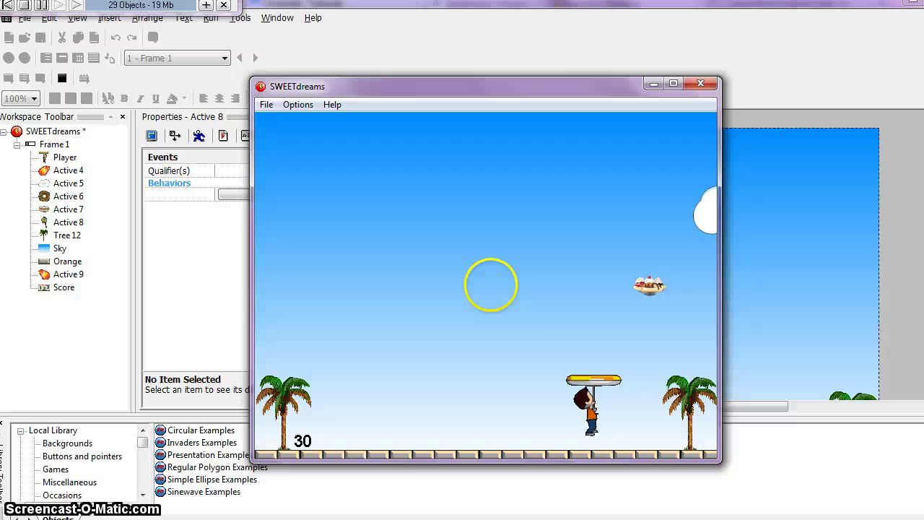
{"action": "key", "text": "Left"}
{"action": "key", "text": "Right"}
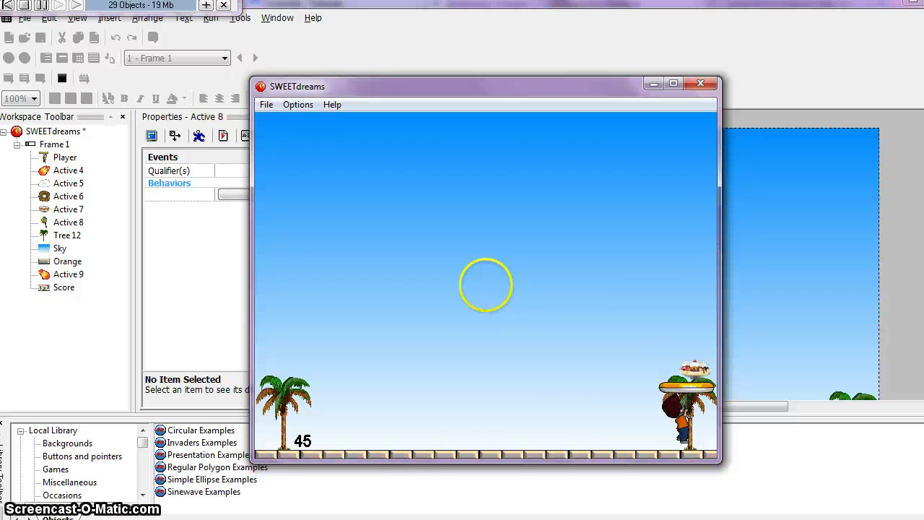
{"action": "key", "text": "Left"}
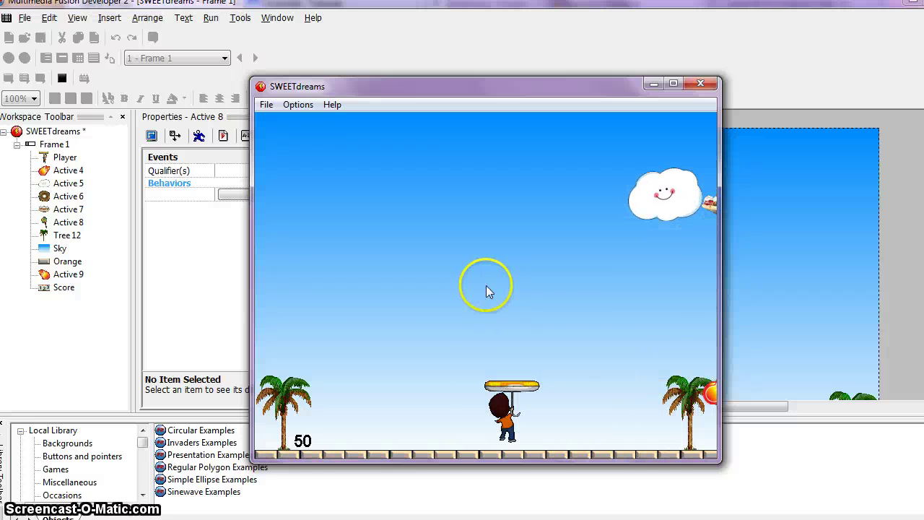
{"action": "key", "text": "alt+F4"}
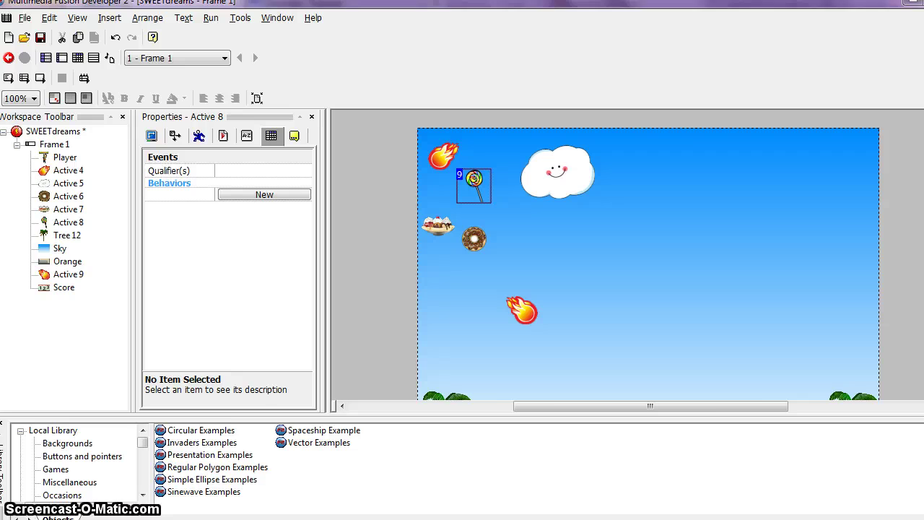
Reread the Another Game assignment in Firefox, clear the highlight, and minimize Firefox
{"action": "mouse_move", "coordinate": [161, 495]}
{"action": "left_click", "coordinate": [354, 486]}
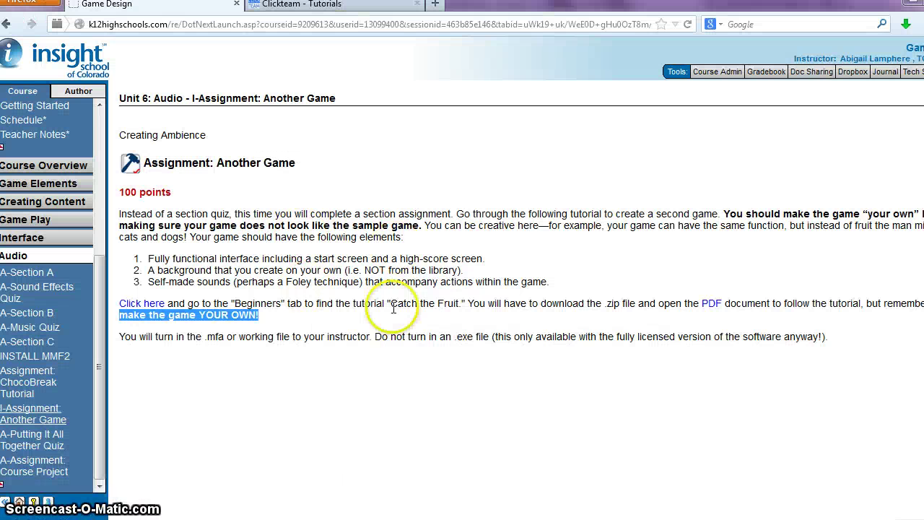
{"action": "left_click", "coordinate": [291, 309]}
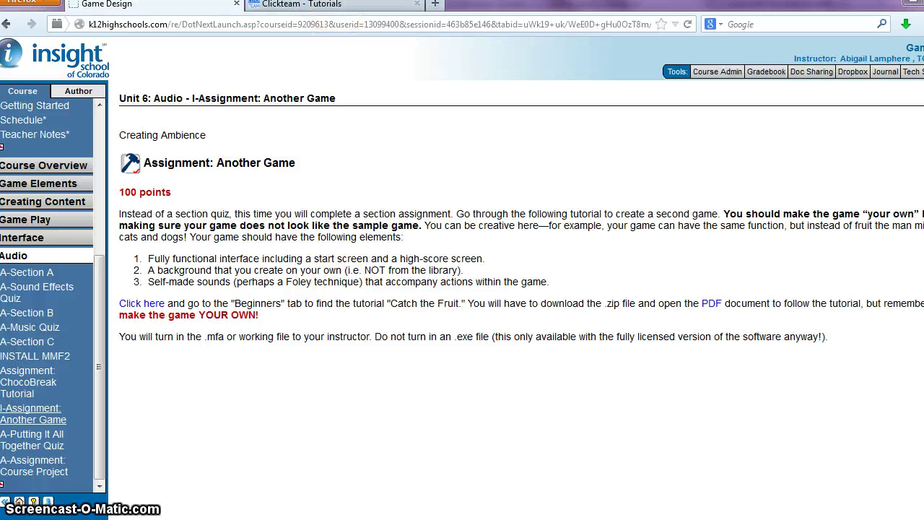
{"action": "left_click", "coordinate": [911, 9]}
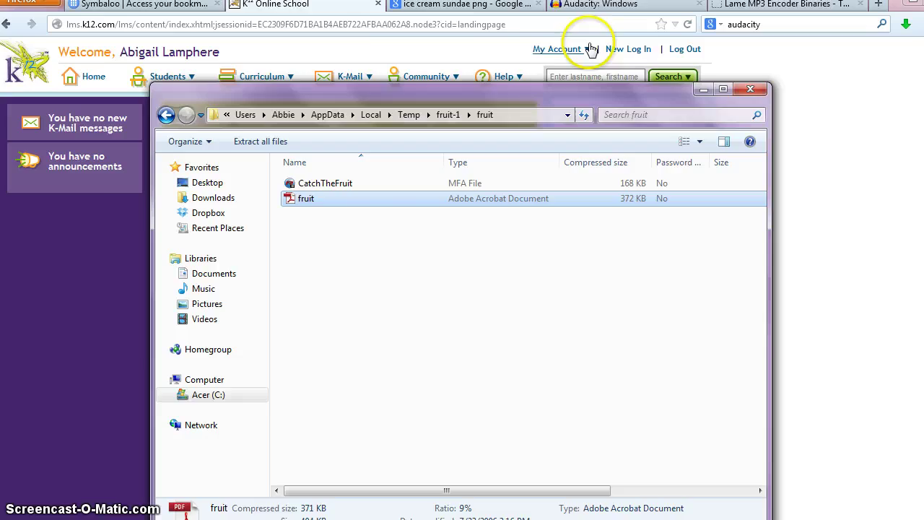
Return to the 'ice cream sundae png' image search and select 'png' in the query
{"action": "left_click", "coordinate": [495, 9]}
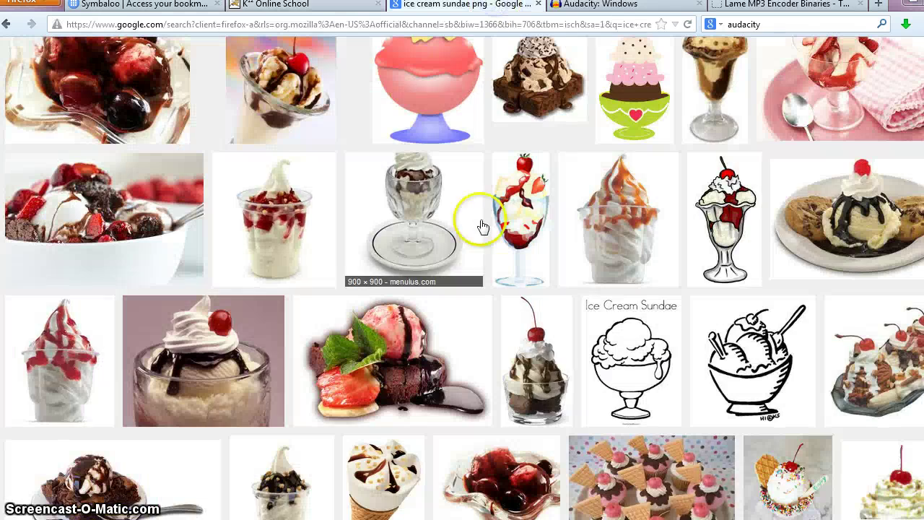
{"action": "scroll", "coordinate": [470, 342], "scroll_direction": "up", "scroll_amount": 3}
{"action": "scroll", "coordinate": [470, 342], "scroll_direction": "up", "scroll_amount": 12}
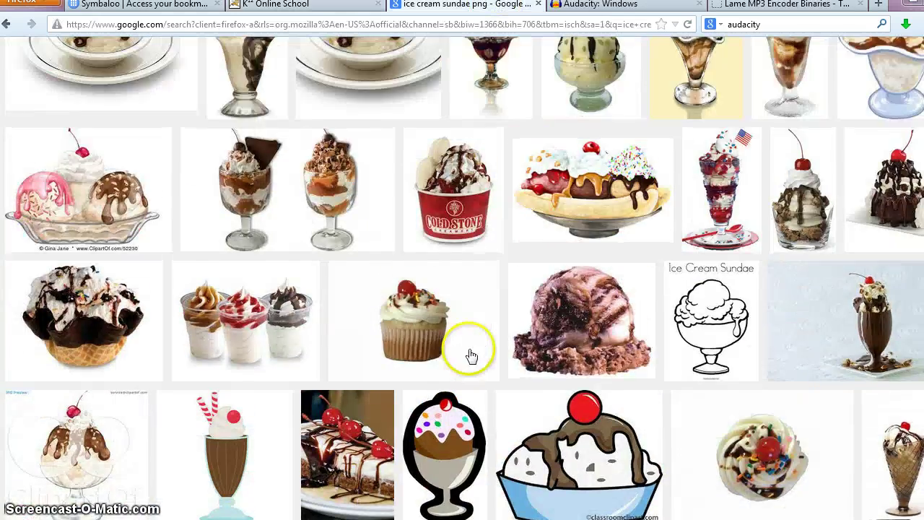
{"action": "scroll", "coordinate": [470, 364], "scroll_direction": "up", "scroll_amount": 2}
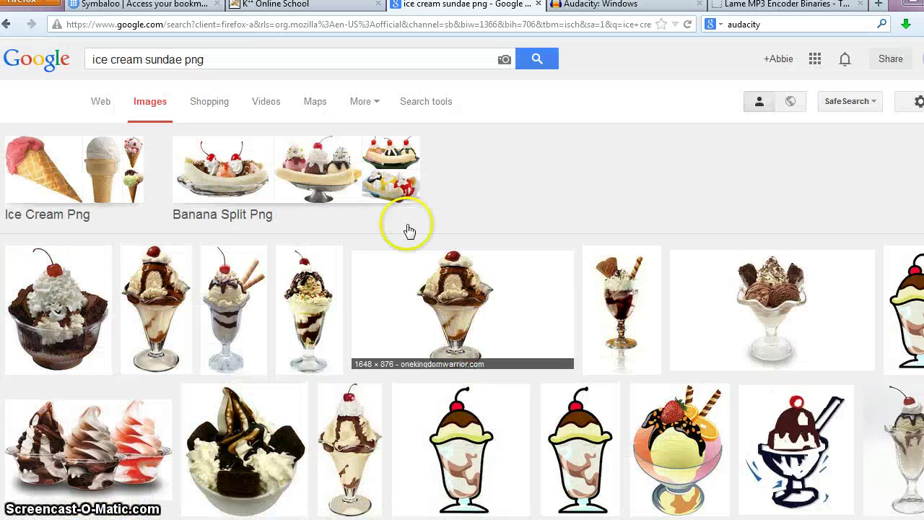
{"action": "left_click", "coordinate": [202, 59]}
{"action": "left_click_drag", "start_coordinate": [204, 60], "coordinate": [183, 61]}
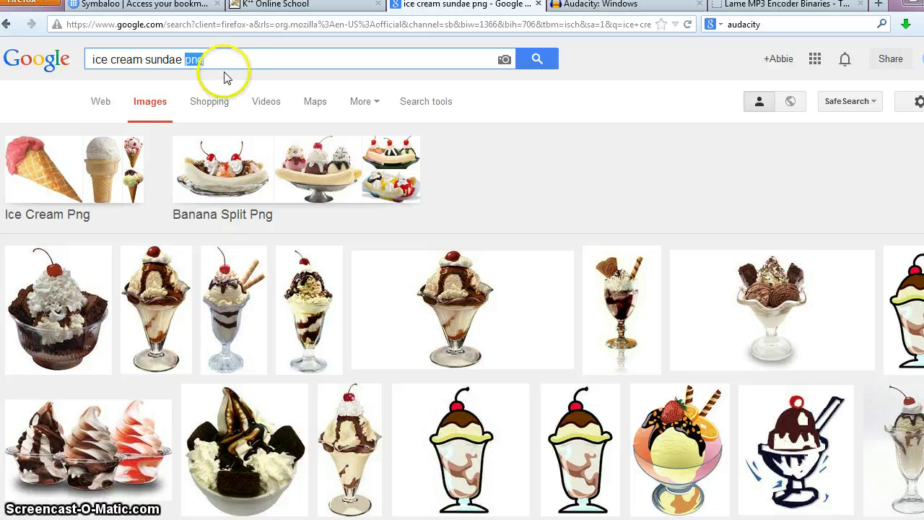
{"action": "left_click", "coordinate": [521, 204]}
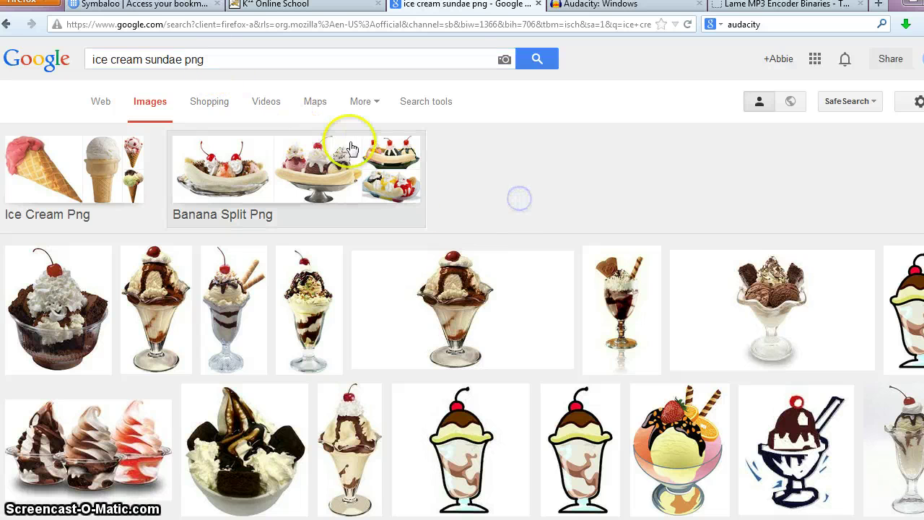
Preview the cartoon sundae and another sundae image, closing each preview
{"action": "scroll", "coordinate": [454, 221], "scroll_direction": "down", "scroll_amount": 2}
{"action": "left_click", "coordinate": [468, 356]}
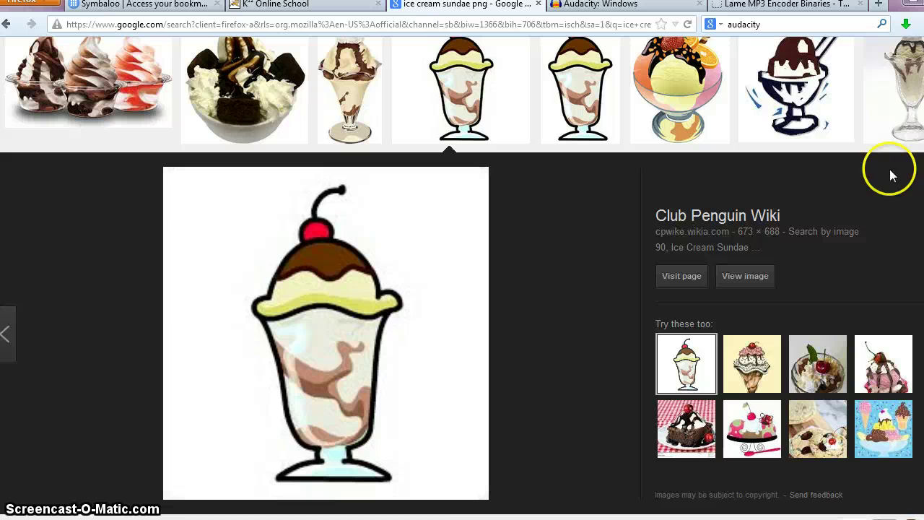
{"action": "left_click", "coordinate": [462, 90]}
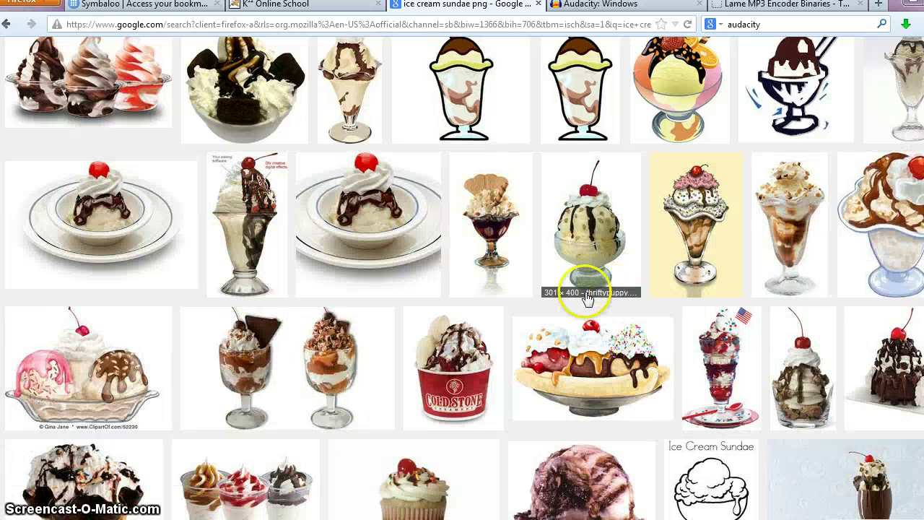
{"action": "left_click", "coordinate": [604, 228]}
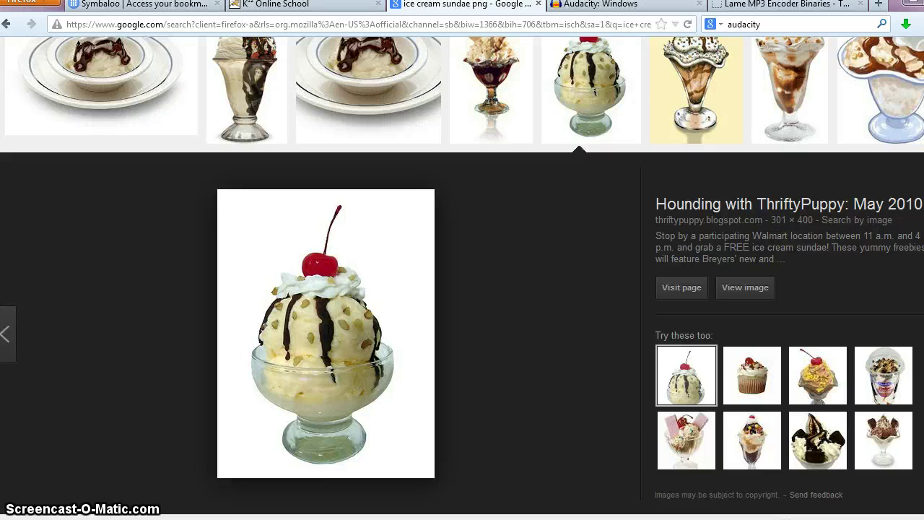
{"action": "left_click", "coordinate": [779, 231]}
Scroll further, preview the three-sundae picture, and step on to the 279 × 180 banana split image
{"action": "scroll", "coordinate": [470, 320], "scroll_direction": "down", "scroll_amount": 8}
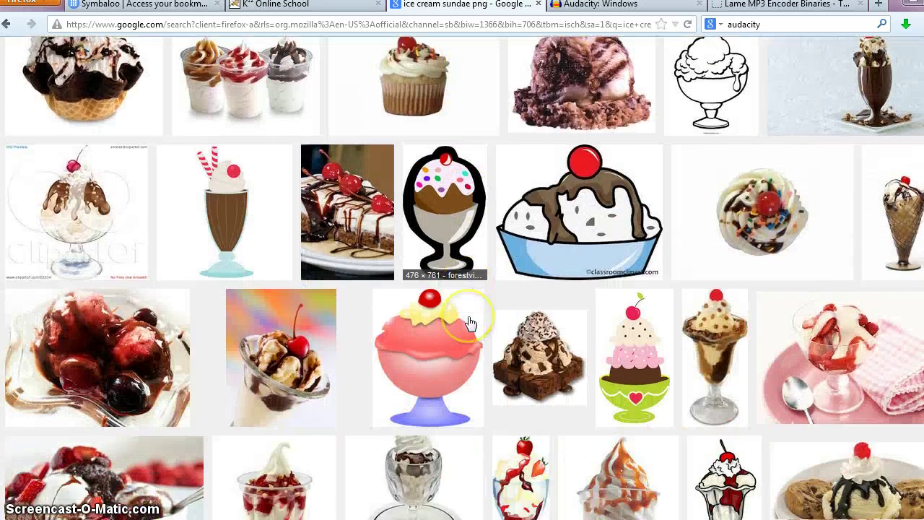
{"action": "scroll", "coordinate": [469, 321], "scroll_direction": "down", "scroll_amount": 10}
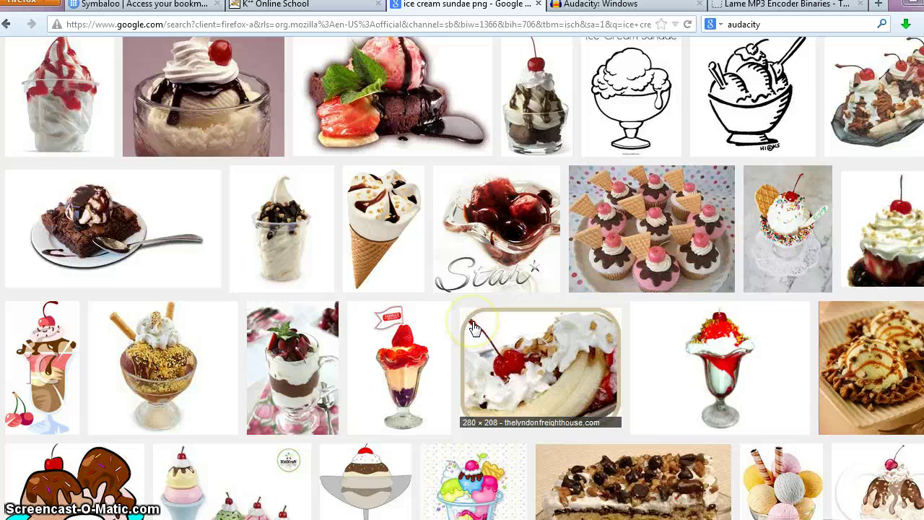
{"action": "scroll", "coordinate": [472, 327], "scroll_direction": "down", "scroll_amount": 6}
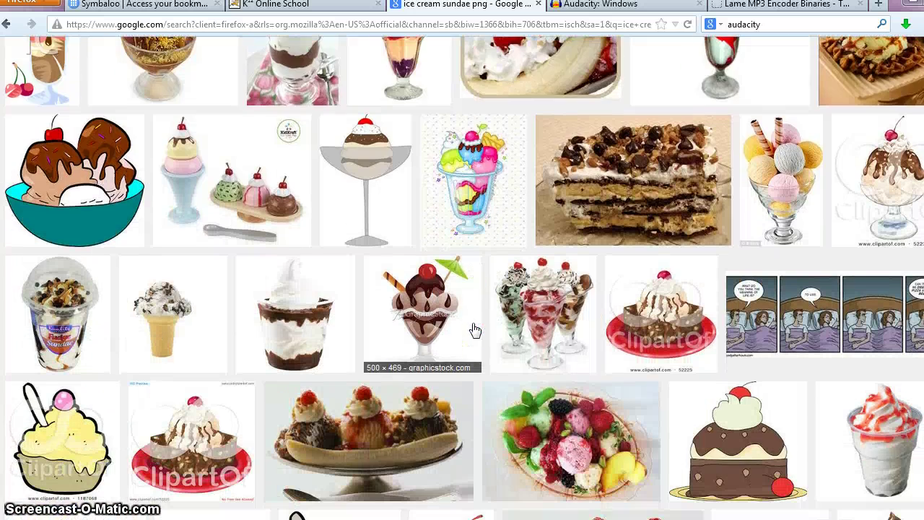
{"action": "scroll", "coordinate": [480, 330], "scroll_direction": "down", "scroll_amount": 4}
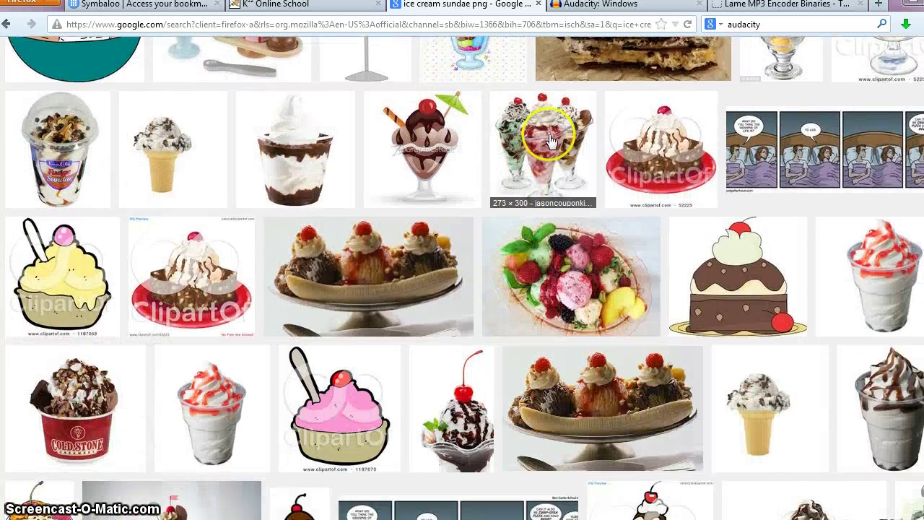
{"action": "right_click", "coordinate": [549, 140]}
{"action": "left_click", "coordinate": [546, 135]}
{"action": "left_click", "coordinate": [546, 133]}
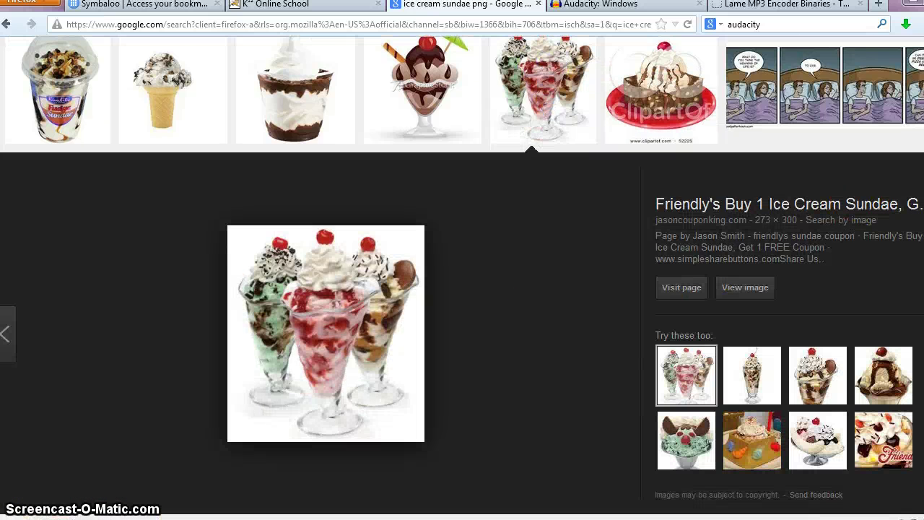
{"action": "key", "text": "Down"}
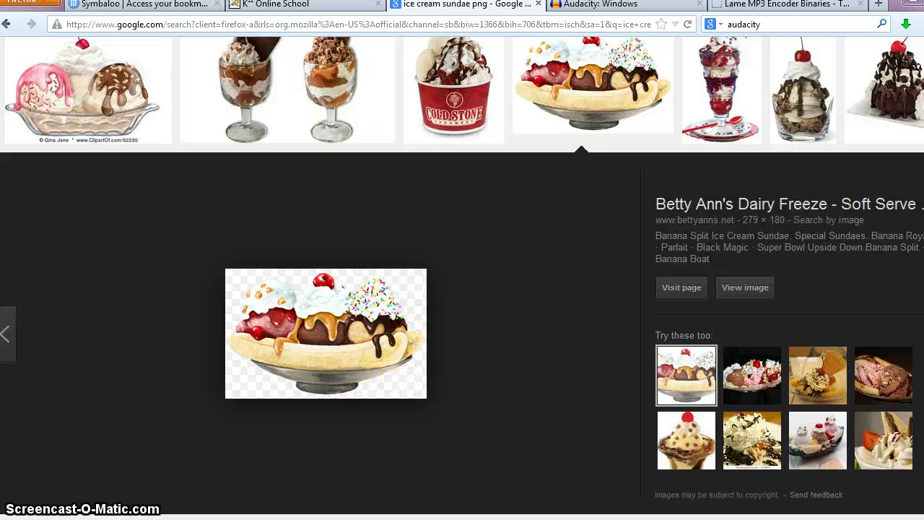
Check via Save Image As that banana split, fireball and happy-cloud sit in MMF2\Graphics, then cancel
{"action": "right_click", "coordinate": [364, 328]}
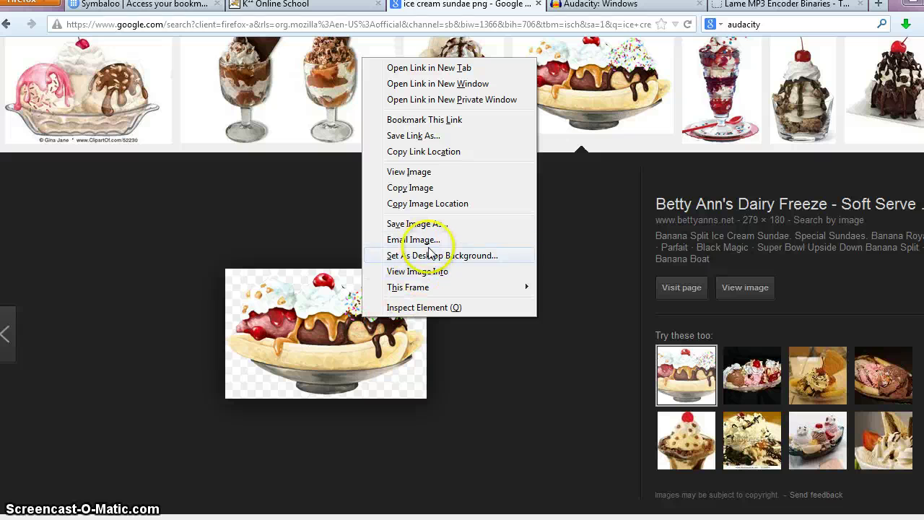
{"action": "left_click", "coordinate": [418, 223]}
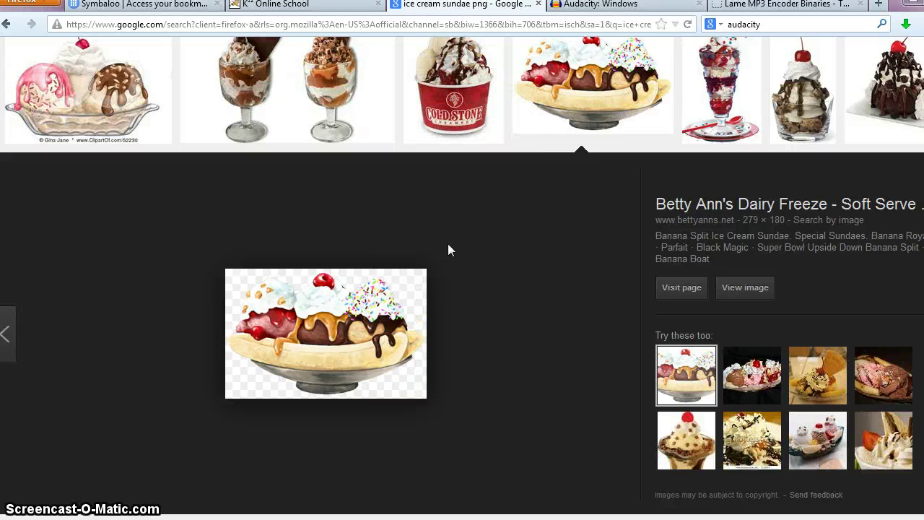
{"action": "left_click", "coordinate": [435, 312]}
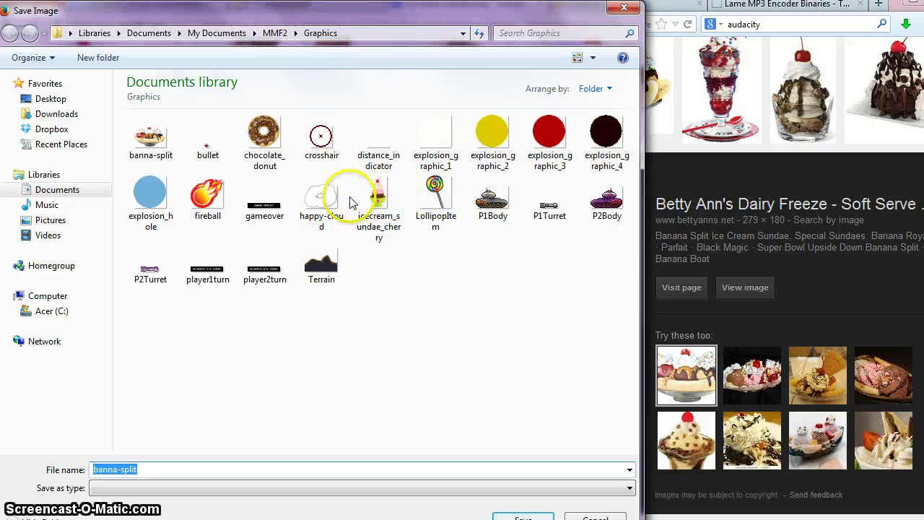
{"action": "left_click", "coordinate": [430, 201]}
{"action": "left_click", "coordinate": [326, 206]}
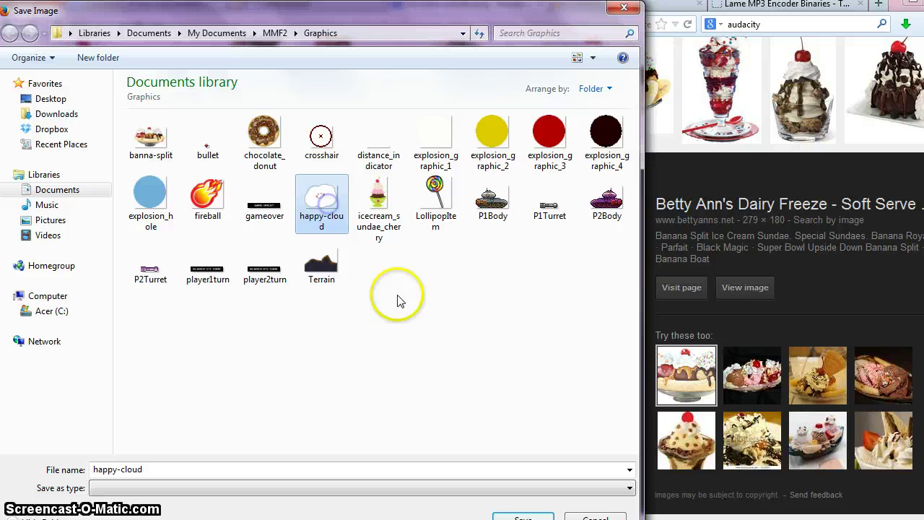
{"action": "left_click", "coordinate": [209, 202]}
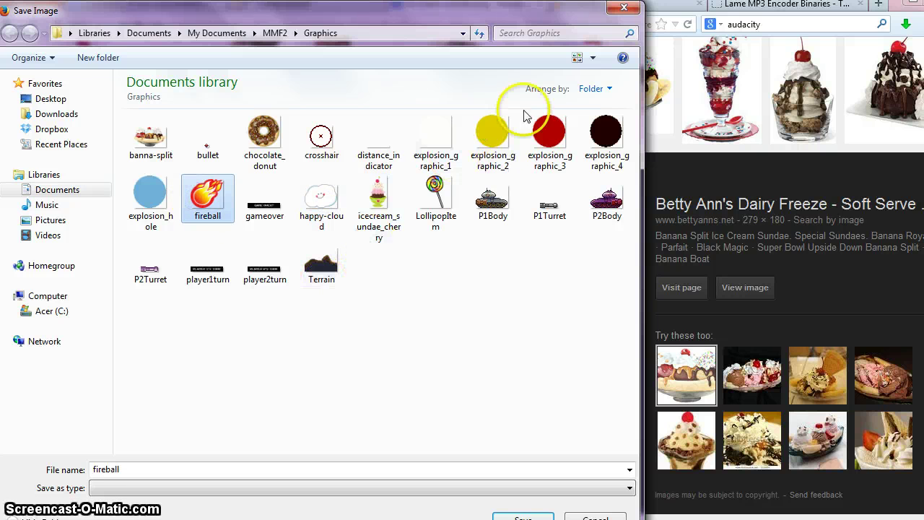
{"action": "left_click", "coordinate": [623, 8]}
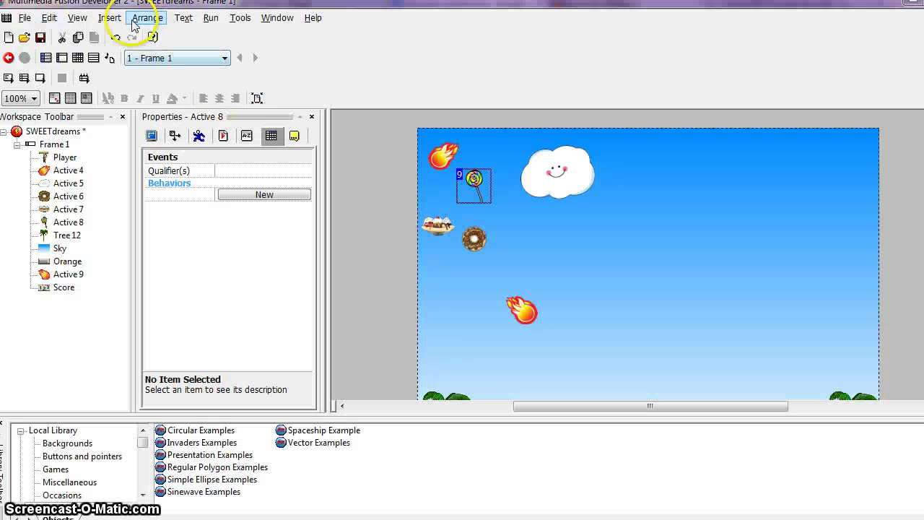
{"action": "left_click", "coordinate": [109, 17]}
{"action": "left_click", "coordinate": [134, 64]}
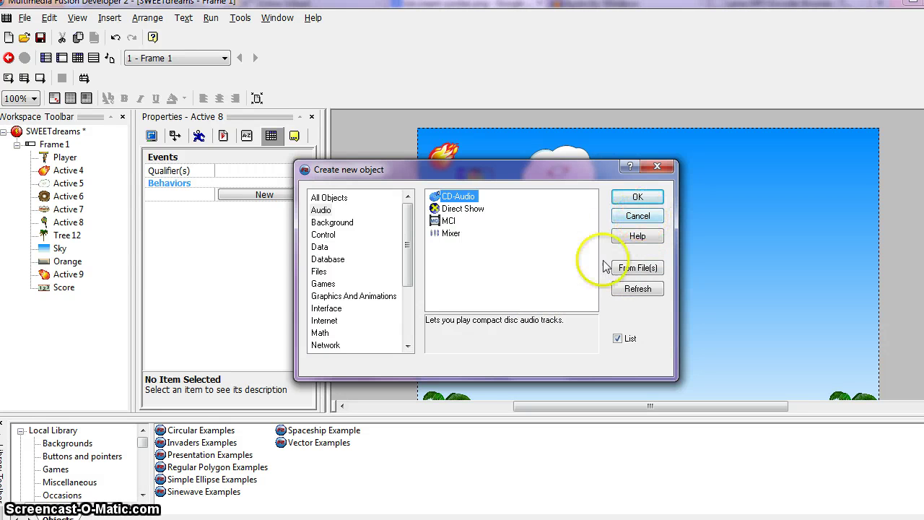
{"action": "left_click", "coordinate": [629, 272]}
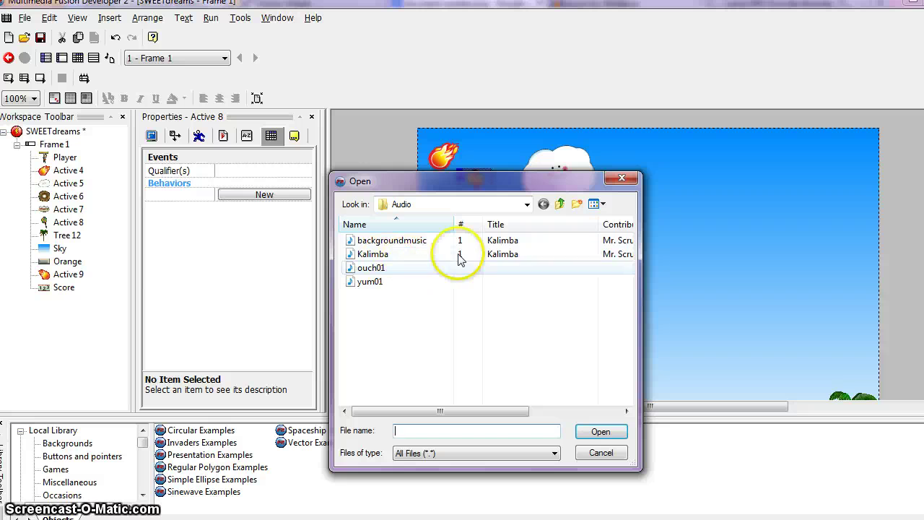
{"action": "left_click", "coordinate": [559, 203]}
{"action": "double_click", "coordinate": [374, 254]}
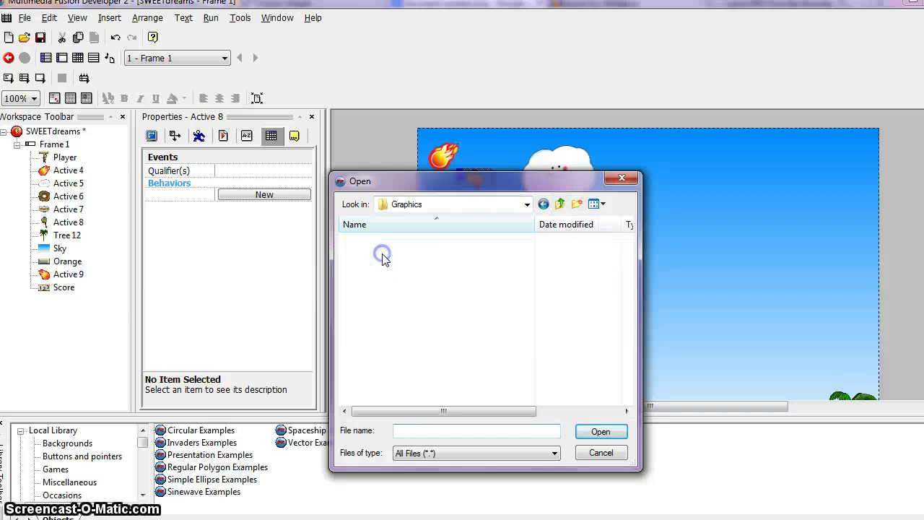
{"action": "left_click", "coordinate": [381, 256]}
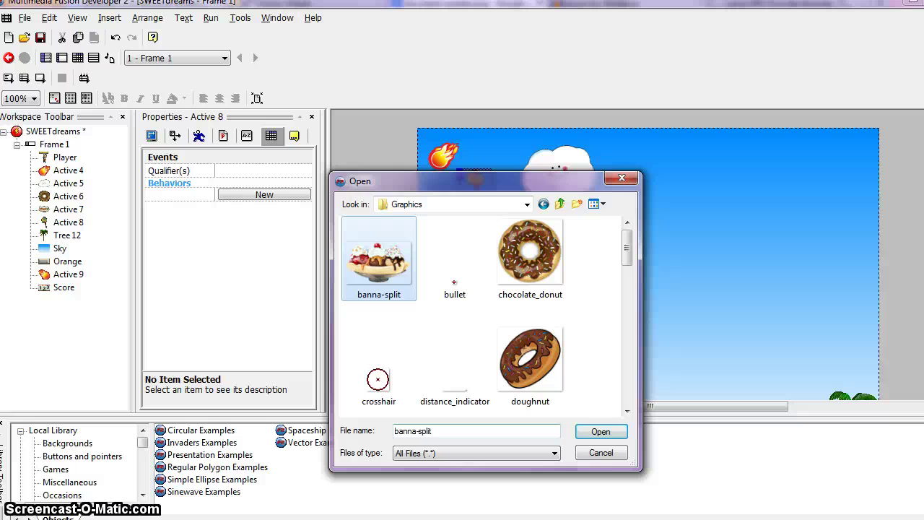
{"action": "left_click", "coordinate": [601, 453]}
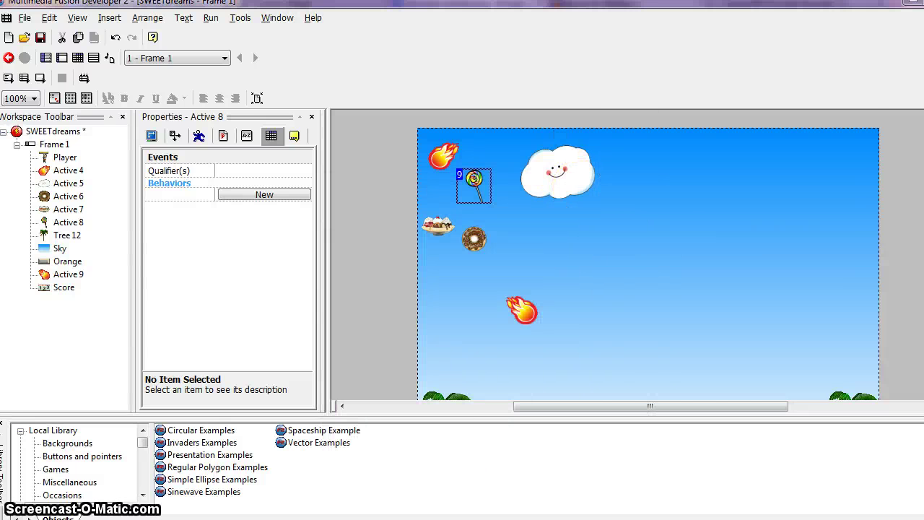
{"action": "scroll", "coordinate": [648, 255], "scroll_direction": "down", "scroll_amount": 3}
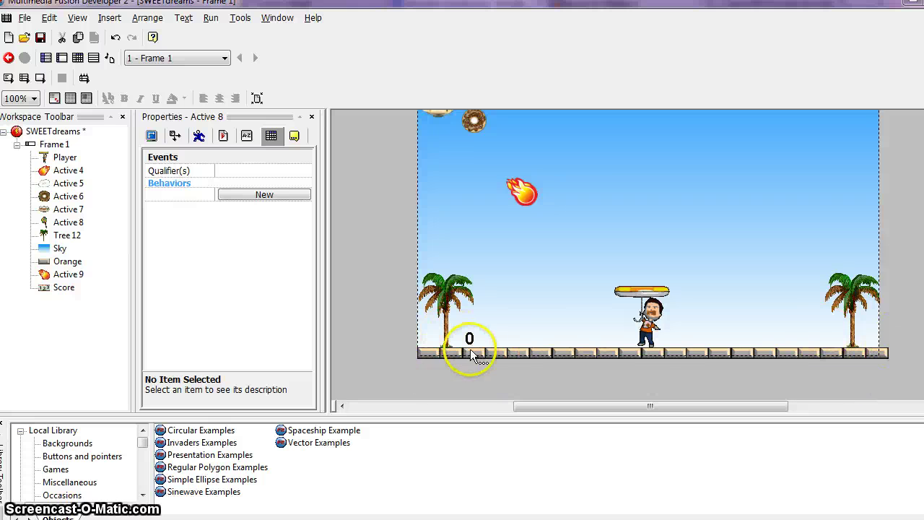
{"action": "scroll", "coordinate": [371, 291], "scroll_direction": "up", "scroll_amount": 2}
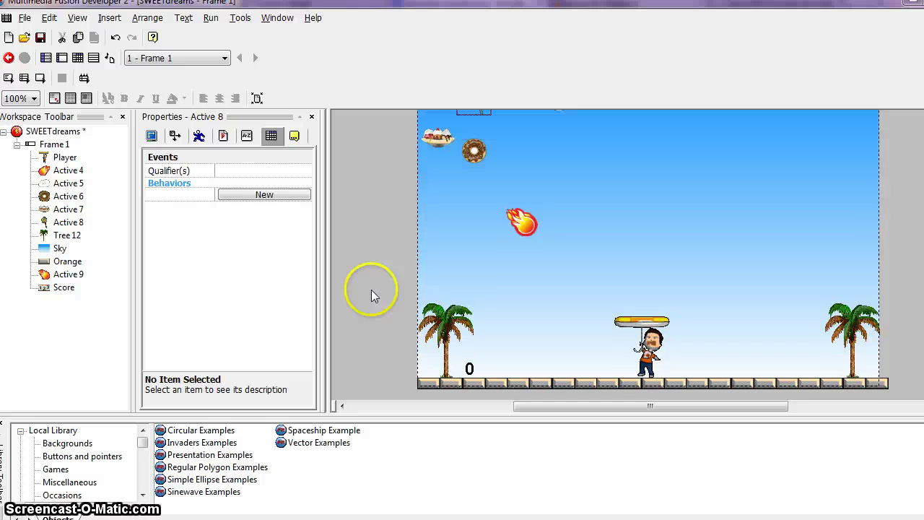
{"action": "scroll", "coordinate": [682, 213], "scroll_direction": "up", "scroll_amount": 2}
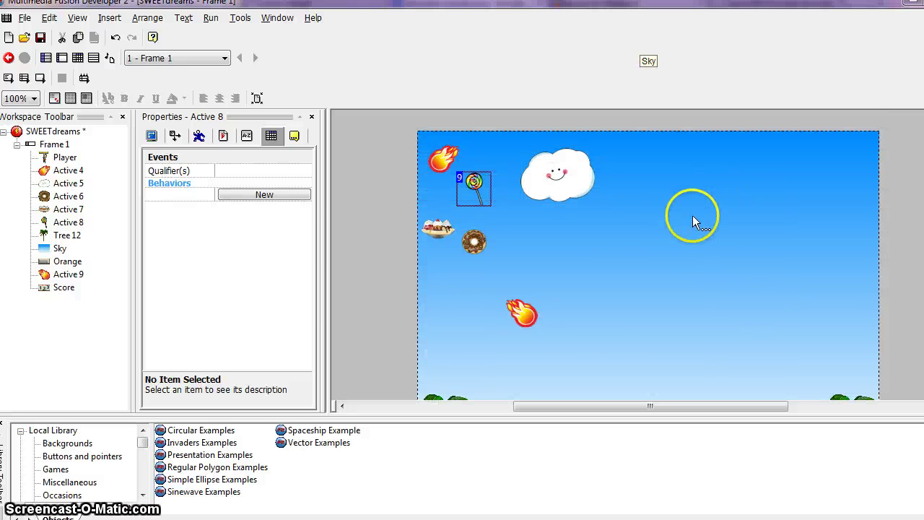
{"action": "scroll", "coordinate": [687, 233], "scroll_direction": "down", "scroll_amount": 1}
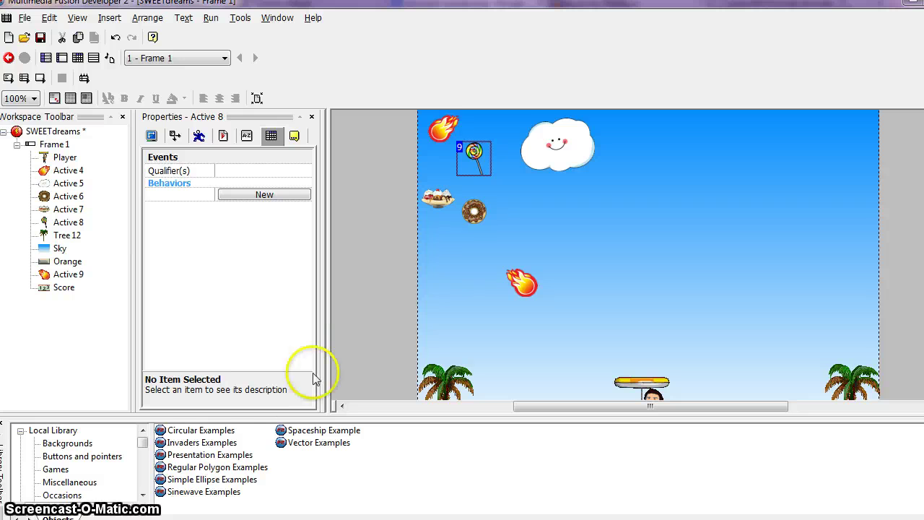
Browse the library's Game objects 2 and Buttons - circular 3 collections
{"action": "left_click", "coordinate": [55, 469]}
{"action": "double_click", "coordinate": [209, 455]}
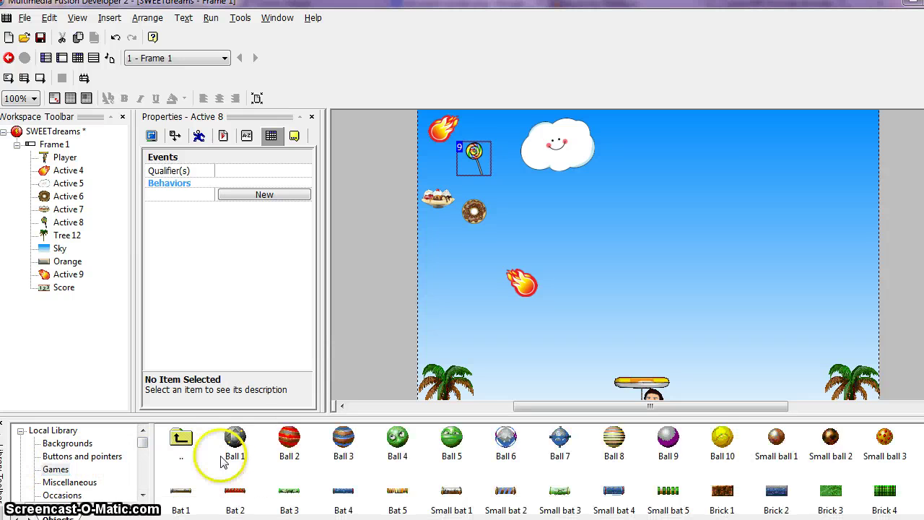
{"action": "scroll", "coordinate": [375, 488], "scroll_direction": "up", "scroll_amount": 1}
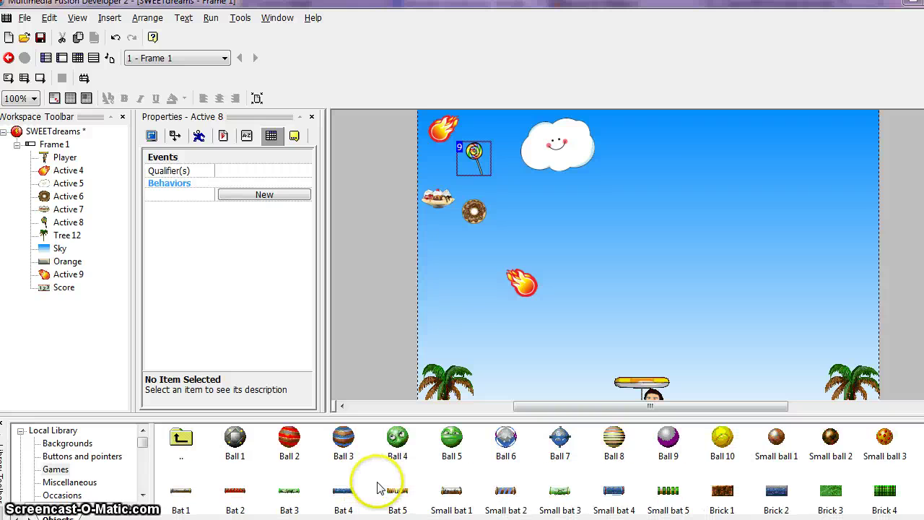
{"action": "scroll", "coordinate": [534, 469], "scroll_direction": "down", "scroll_amount": 1}
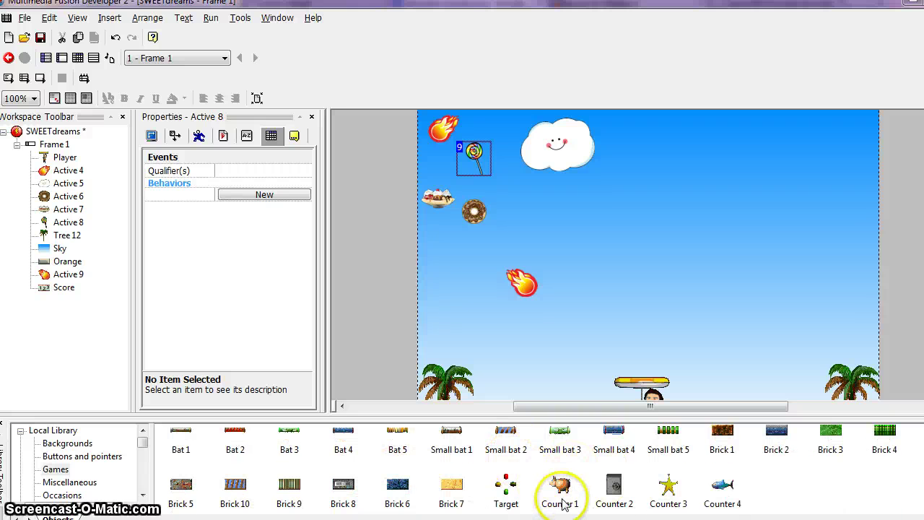
{"action": "left_click", "coordinate": [78, 457]}
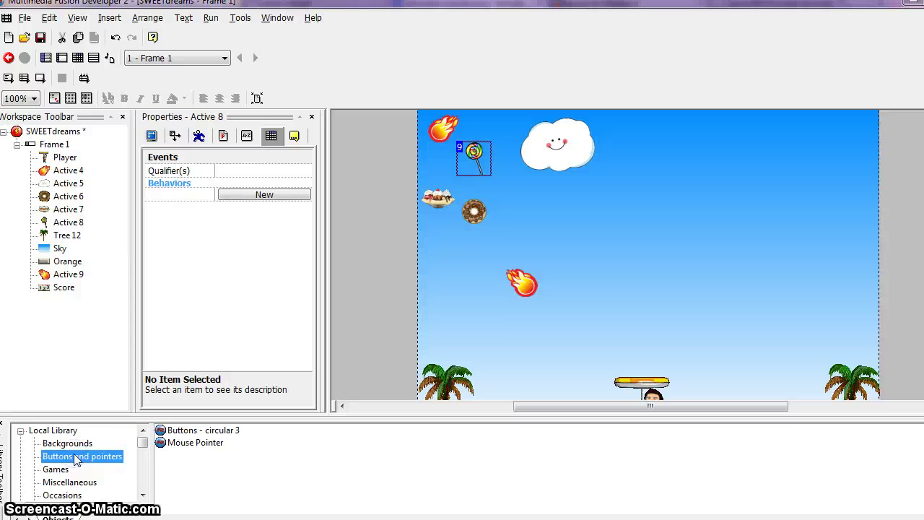
{"action": "double_click", "coordinate": [196, 431]}
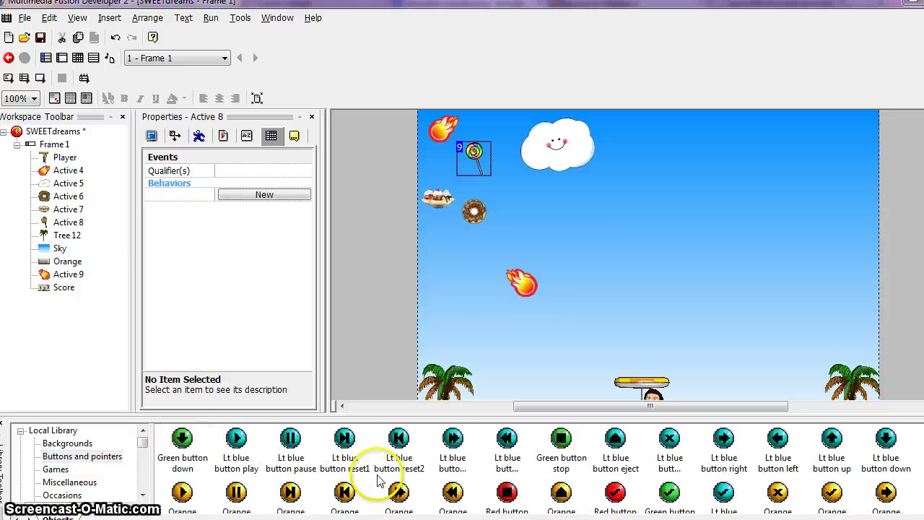
Open the Backgrounds tiles, then Occasions > Birthday, scrolling through its number graphics
{"action": "left_click", "coordinate": [69, 442]}
{"action": "double_click", "coordinate": [228, 441]}
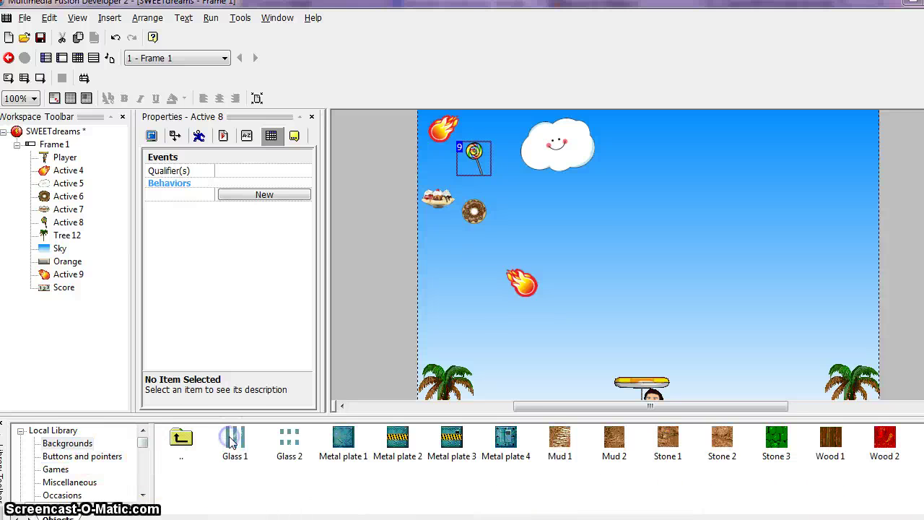
{"action": "left_click", "coordinate": [61, 495]}
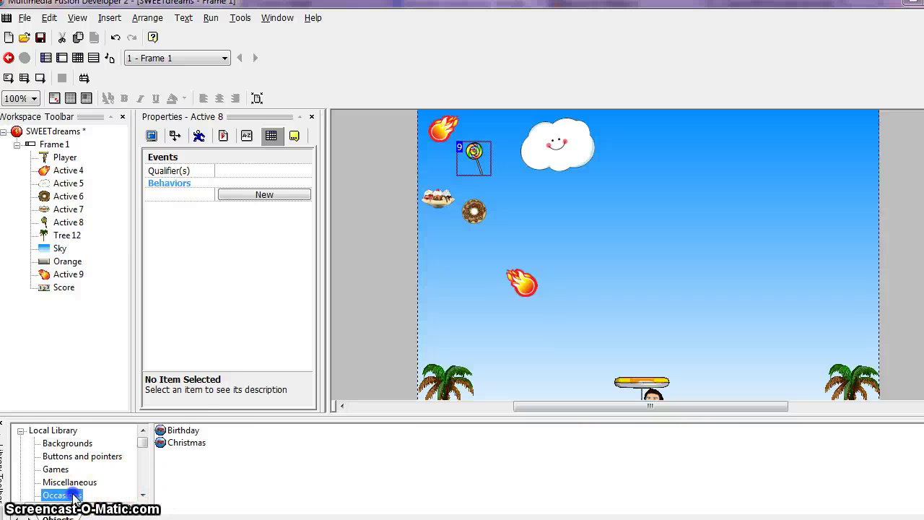
{"action": "double_click", "coordinate": [183, 431]}
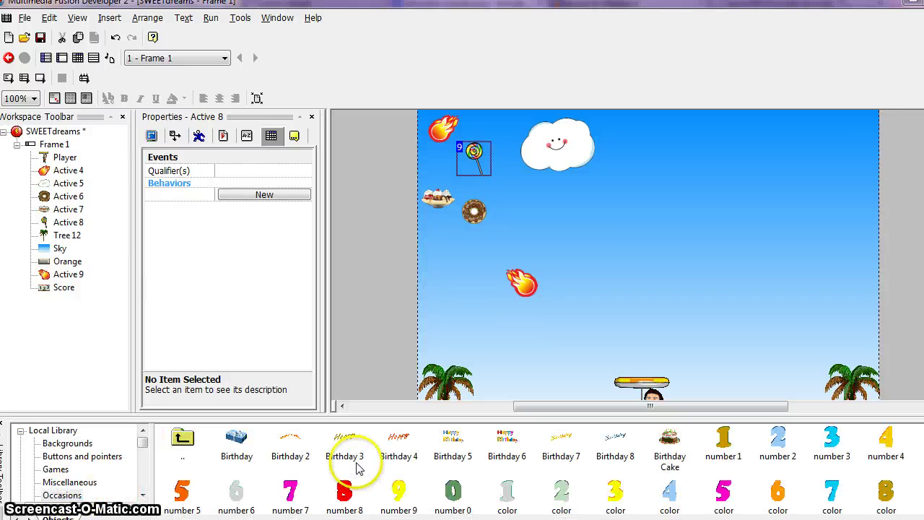
{"action": "scroll", "coordinate": [393, 454], "scroll_direction": "down", "scroll_amount": 2}
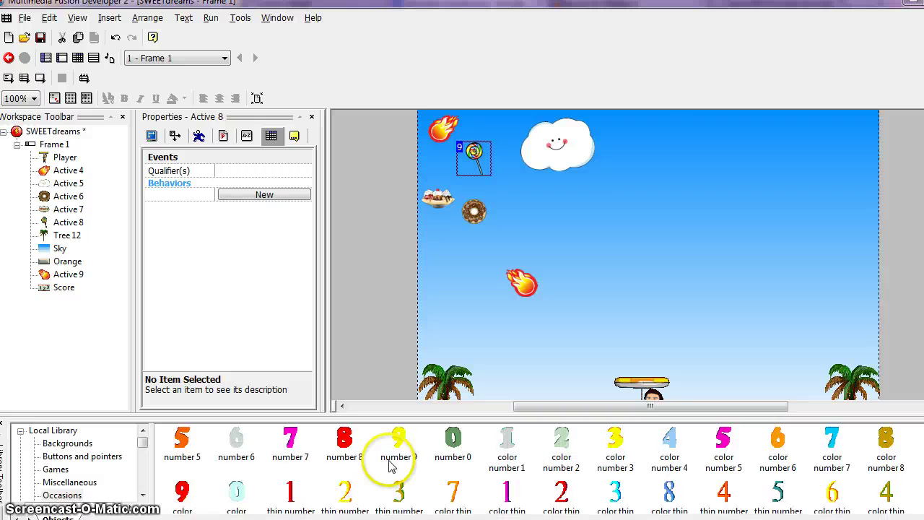
{"action": "scroll", "coordinate": [390, 469], "scroll_direction": "down", "scroll_amount": 1}
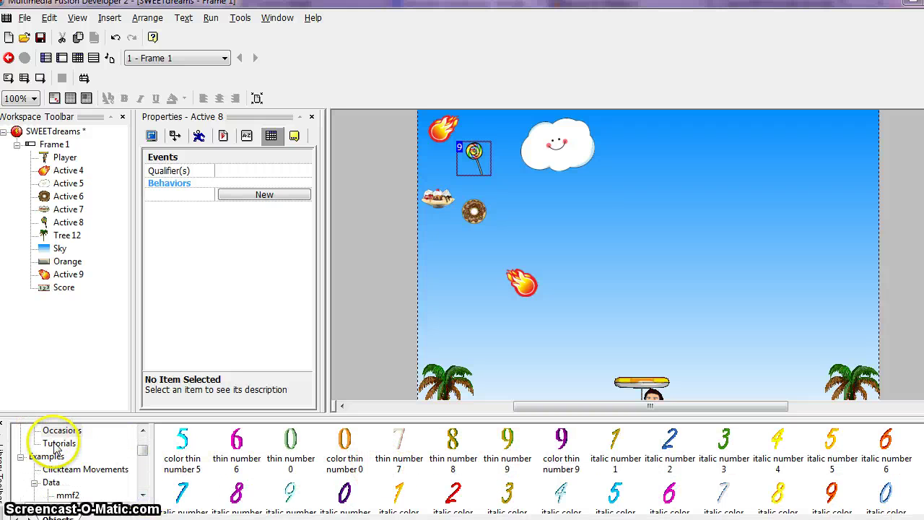
Scroll the library tree back up toward the top
{"action": "left_click_drag", "start_coordinate": [147, 454], "coordinate": [142, 442]}
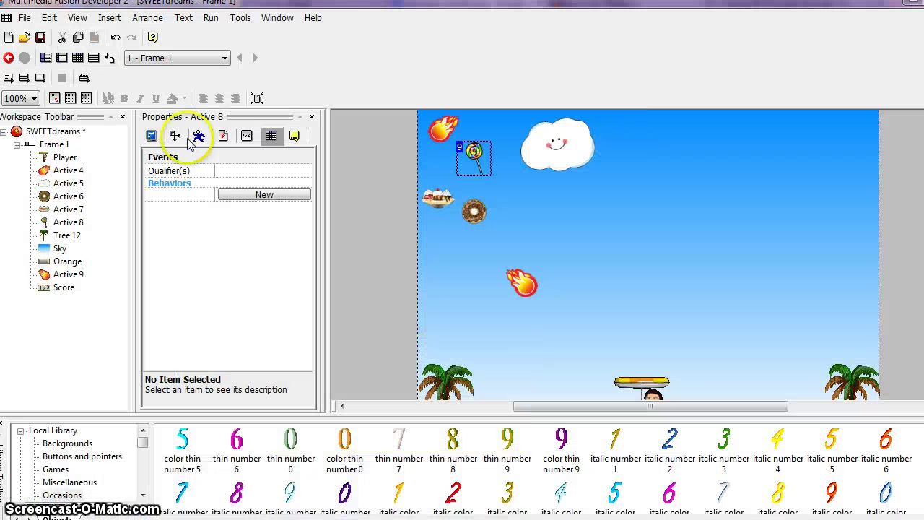
In the Event Editor, review Start of Frame's Play Sample options and cancel without changes
{"action": "left_click", "coordinate": [77, 57]}
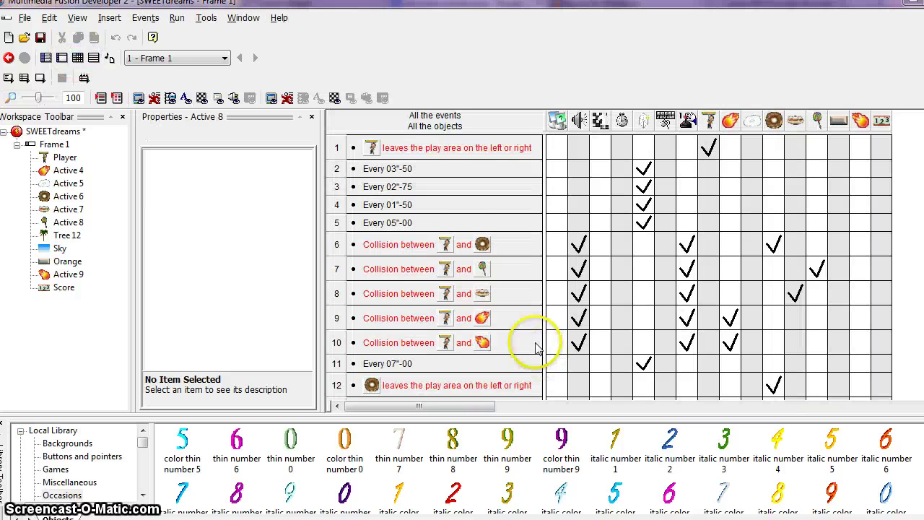
{"action": "scroll", "coordinate": [534, 348], "scroll_direction": "down", "scroll_amount": 5}
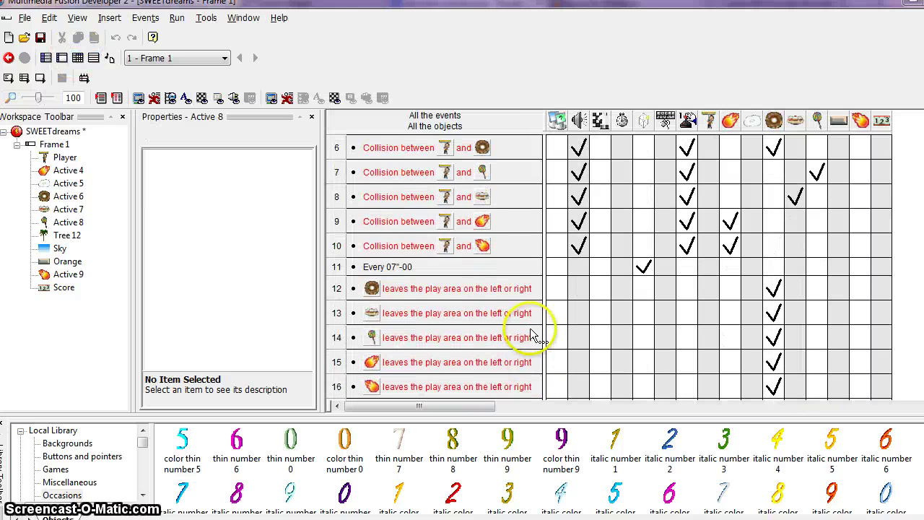
{"action": "scroll", "coordinate": [531, 336], "scroll_direction": "down", "scroll_amount": 3}
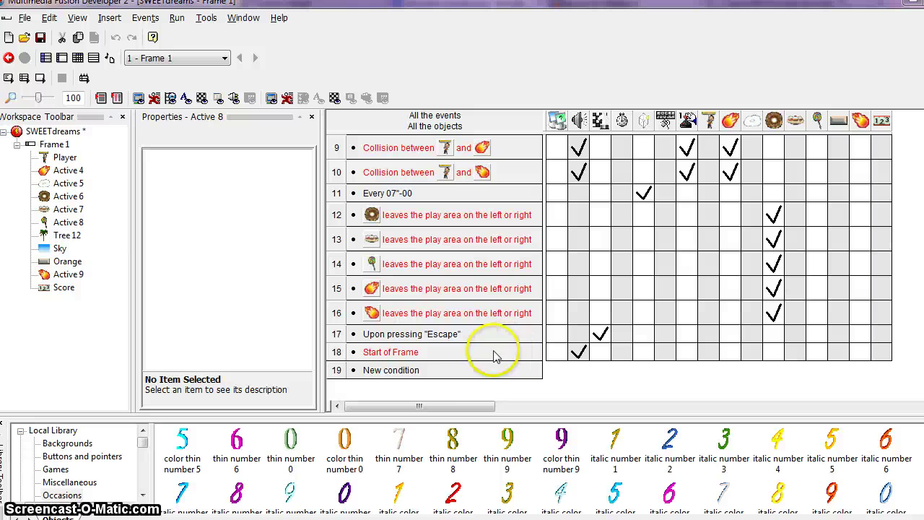
{"action": "left_click", "coordinate": [389, 354]}
{"action": "right_click", "coordinate": [576, 351]}
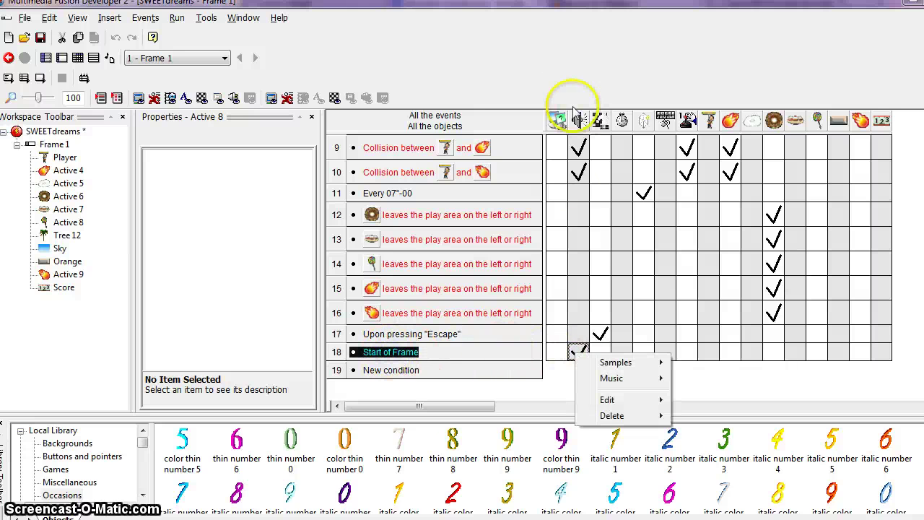
{"action": "mouse_move", "coordinate": [615, 361]}
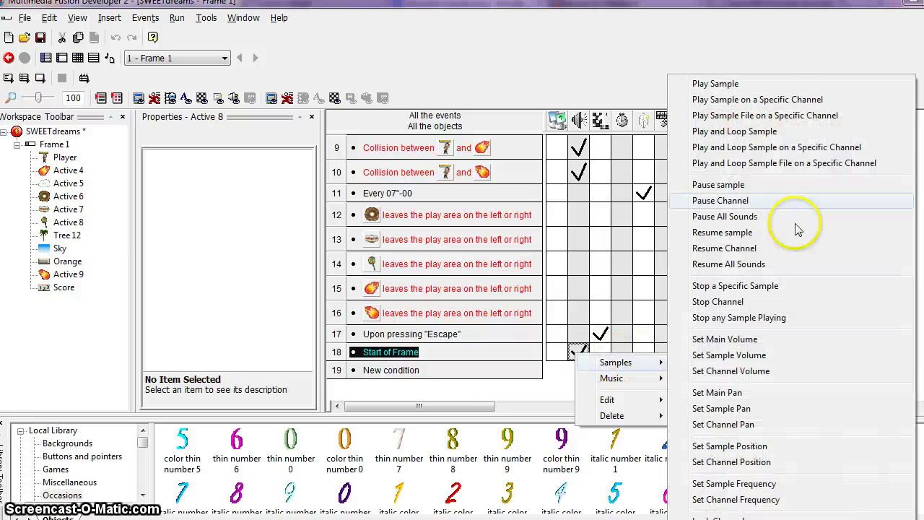
{"action": "left_click", "coordinate": [779, 84]}
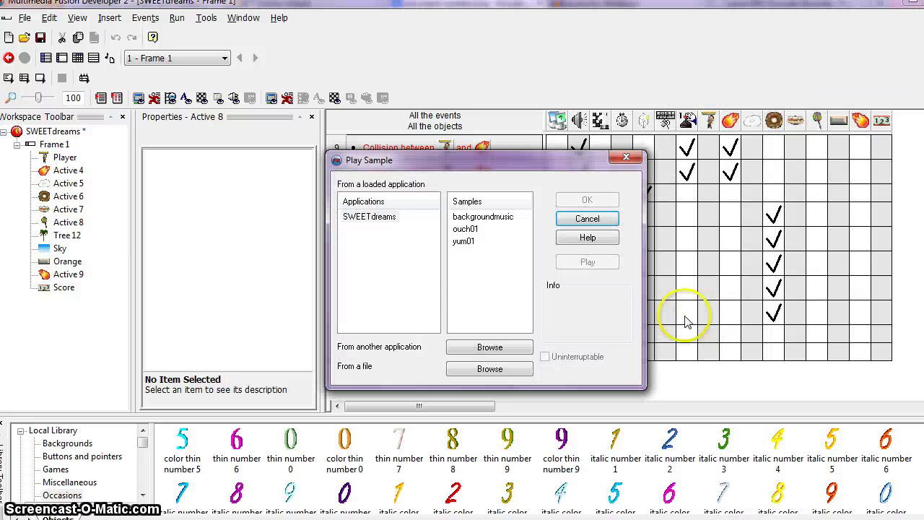
{"action": "left_click", "coordinate": [576, 221]}
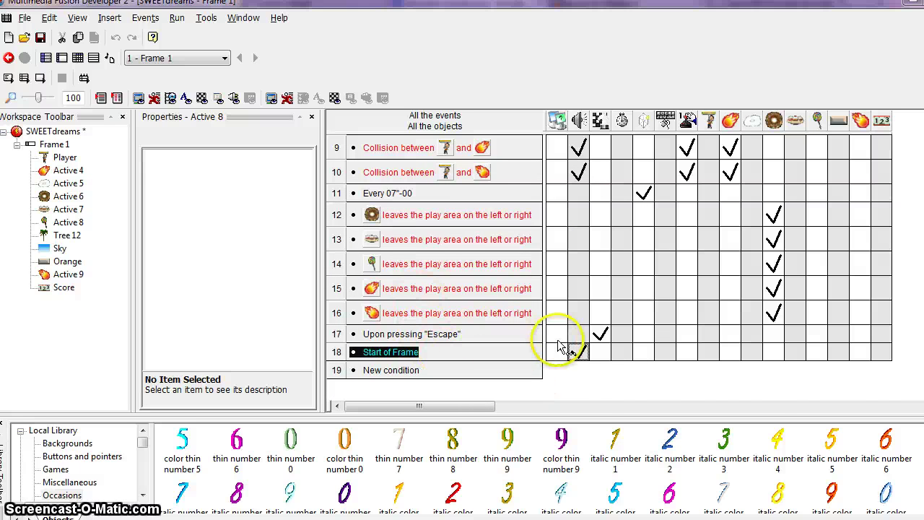
Bring the fruit tutorial folder window to the front
{"action": "scroll", "coordinate": [447, 358], "scroll_direction": "up", "scroll_amount": 3}
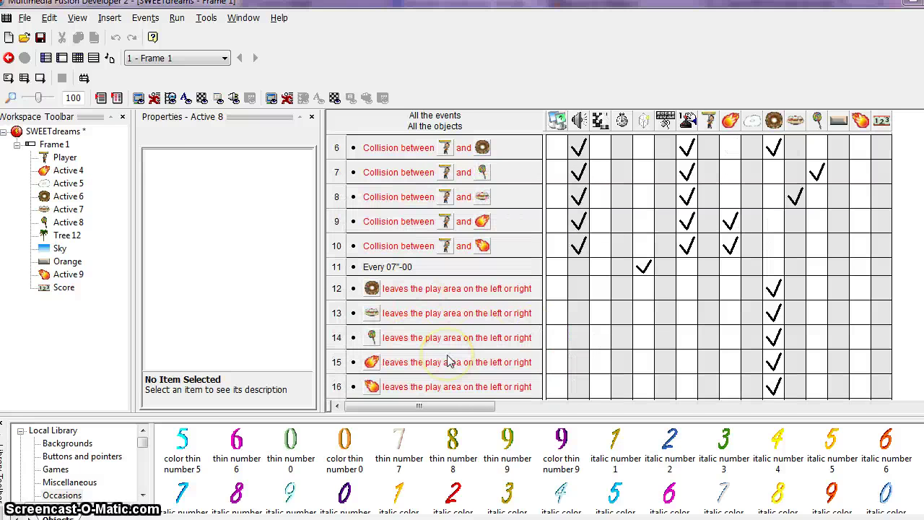
{"action": "scroll", "coordinate": [462, 358], "scroll_direction": "up", "scroll_amount": 1}
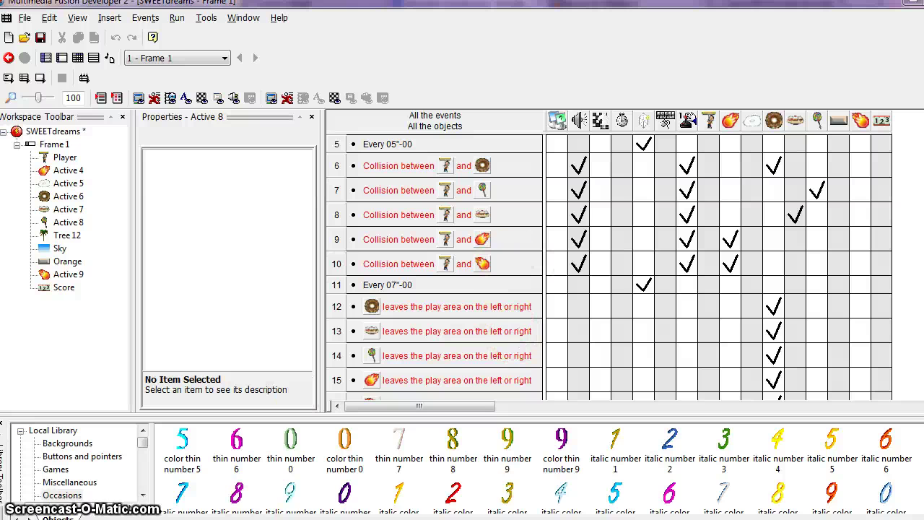
{"action": "left_click", "coordinate": [152, 490]}
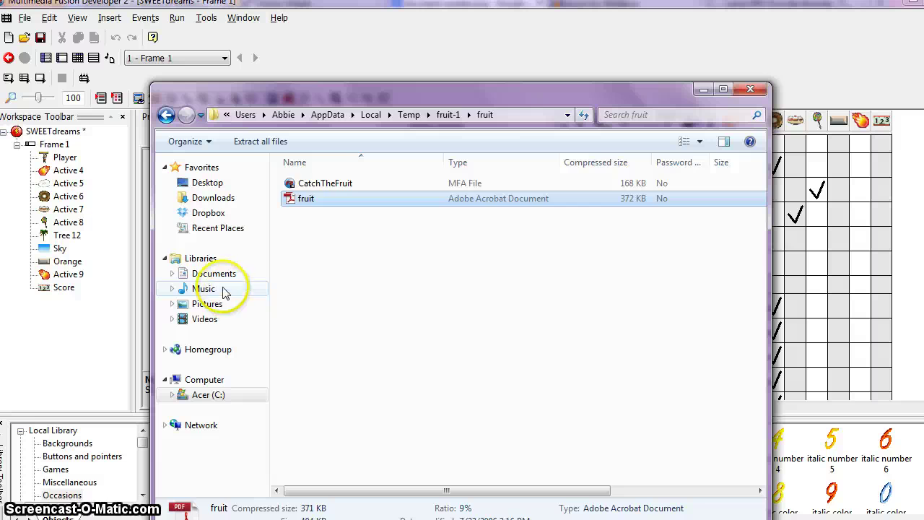
Review Documents > MMF2 > Audio (backgroundmusic, Kalimba, ouch01, yum01), then close Explorer
{"action": "left_click", "coordinate": [213, 273]}
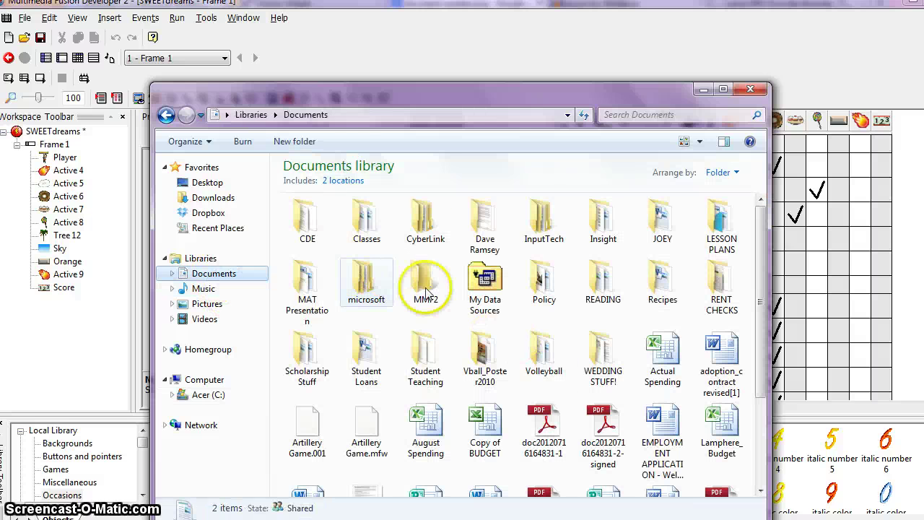
{"action": "double_click", "coordinate": [425, 281]}
{"action": "double_click", "coordinate": [309, 227]}
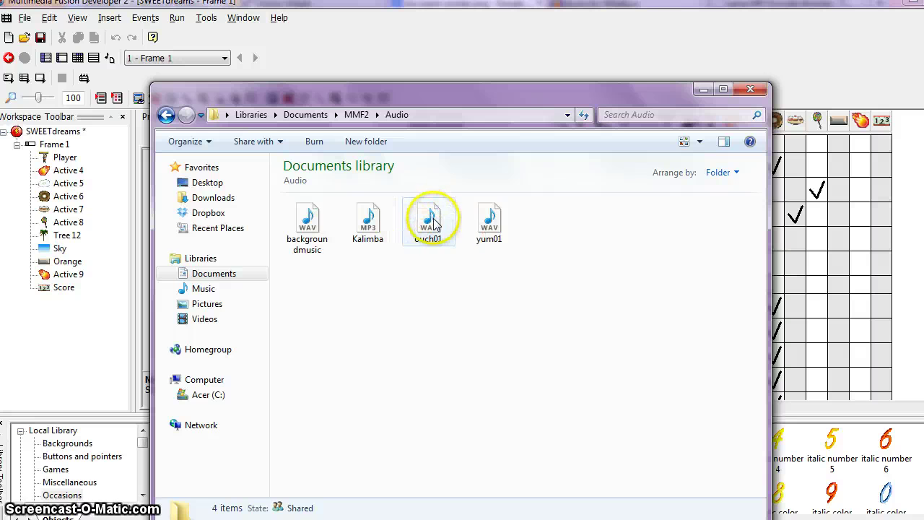
{"action": "left_click", "coordinate": [750, 90]}
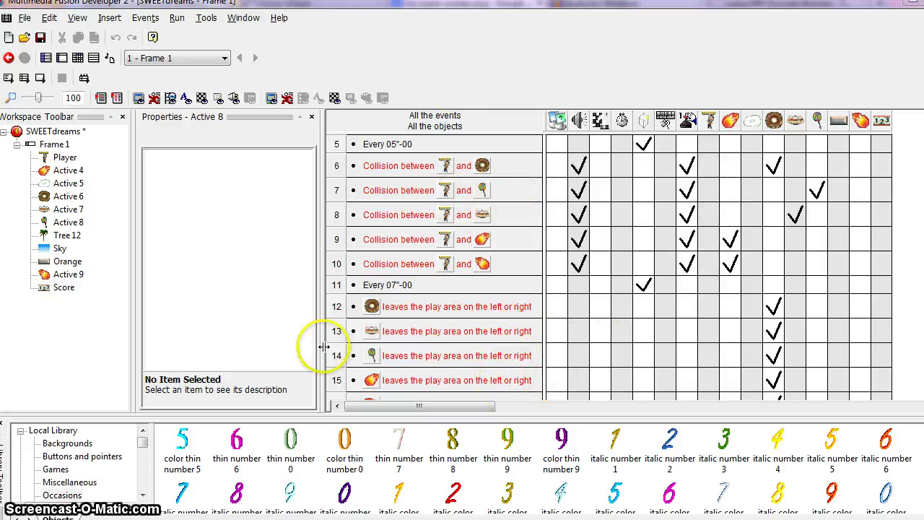
Back in the Frame Editor, show the Player object's Mouse Controlled movement settings
{"action": "left_click", "coordinate": [61, 57]}
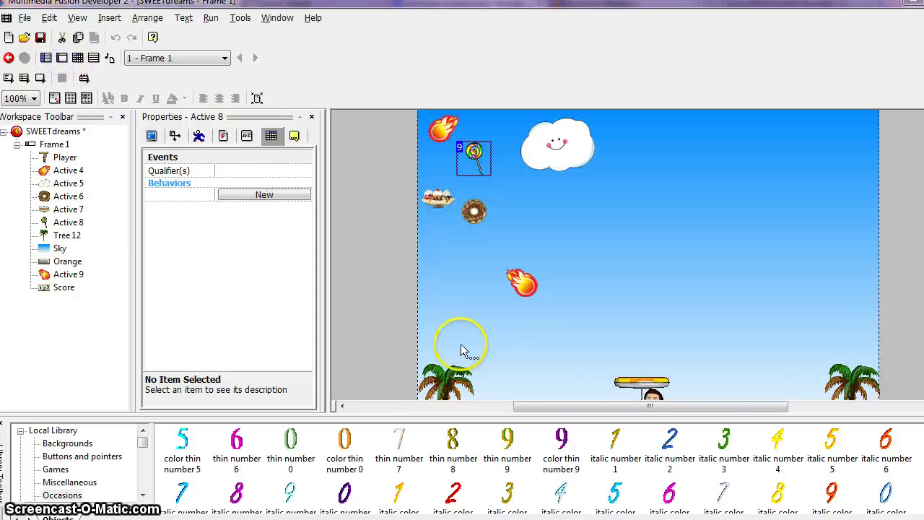
{"action": "scroll", "coordinate": [397, 310], "scroll_direction": "down", "scroll_amount": 2}
{"action": "scroll", "coordinate": [398, 310], "scroll_direction": "down", "scroll_amount": 1}
{"action": "left_click", "coordinate": [648, 338]}
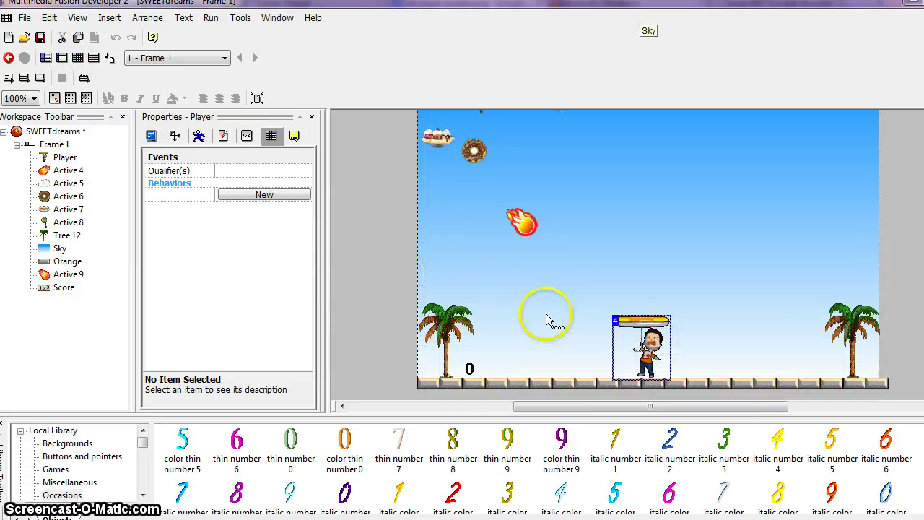
{"action": "left_click", "coordinate": [199, 136]}
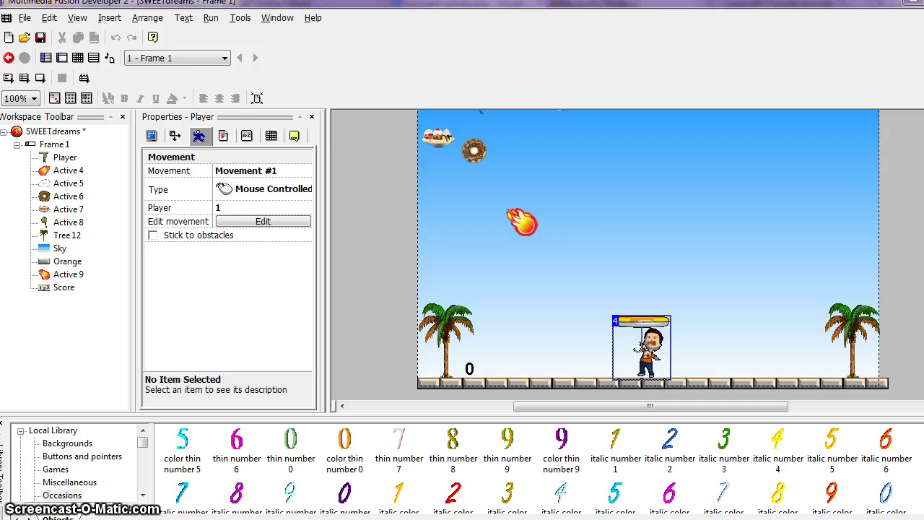
{"action": "left_click", "coordinate": [339, 470]}
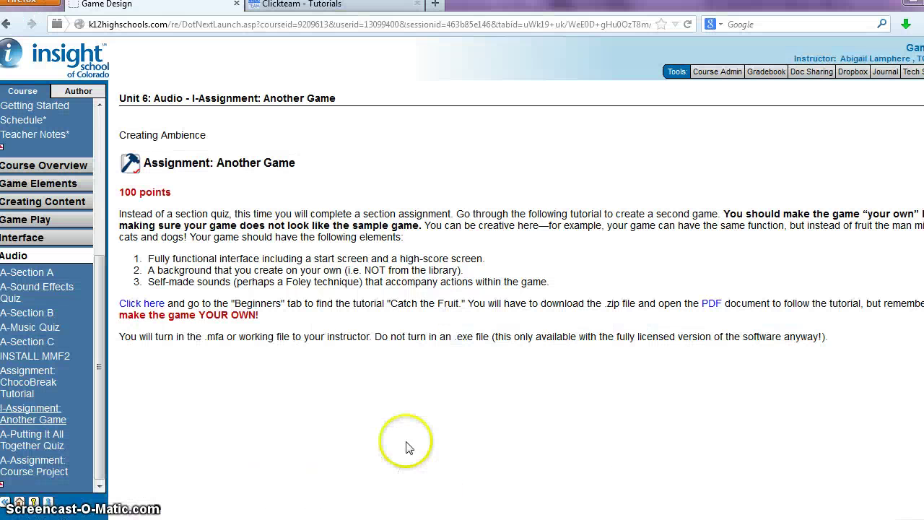